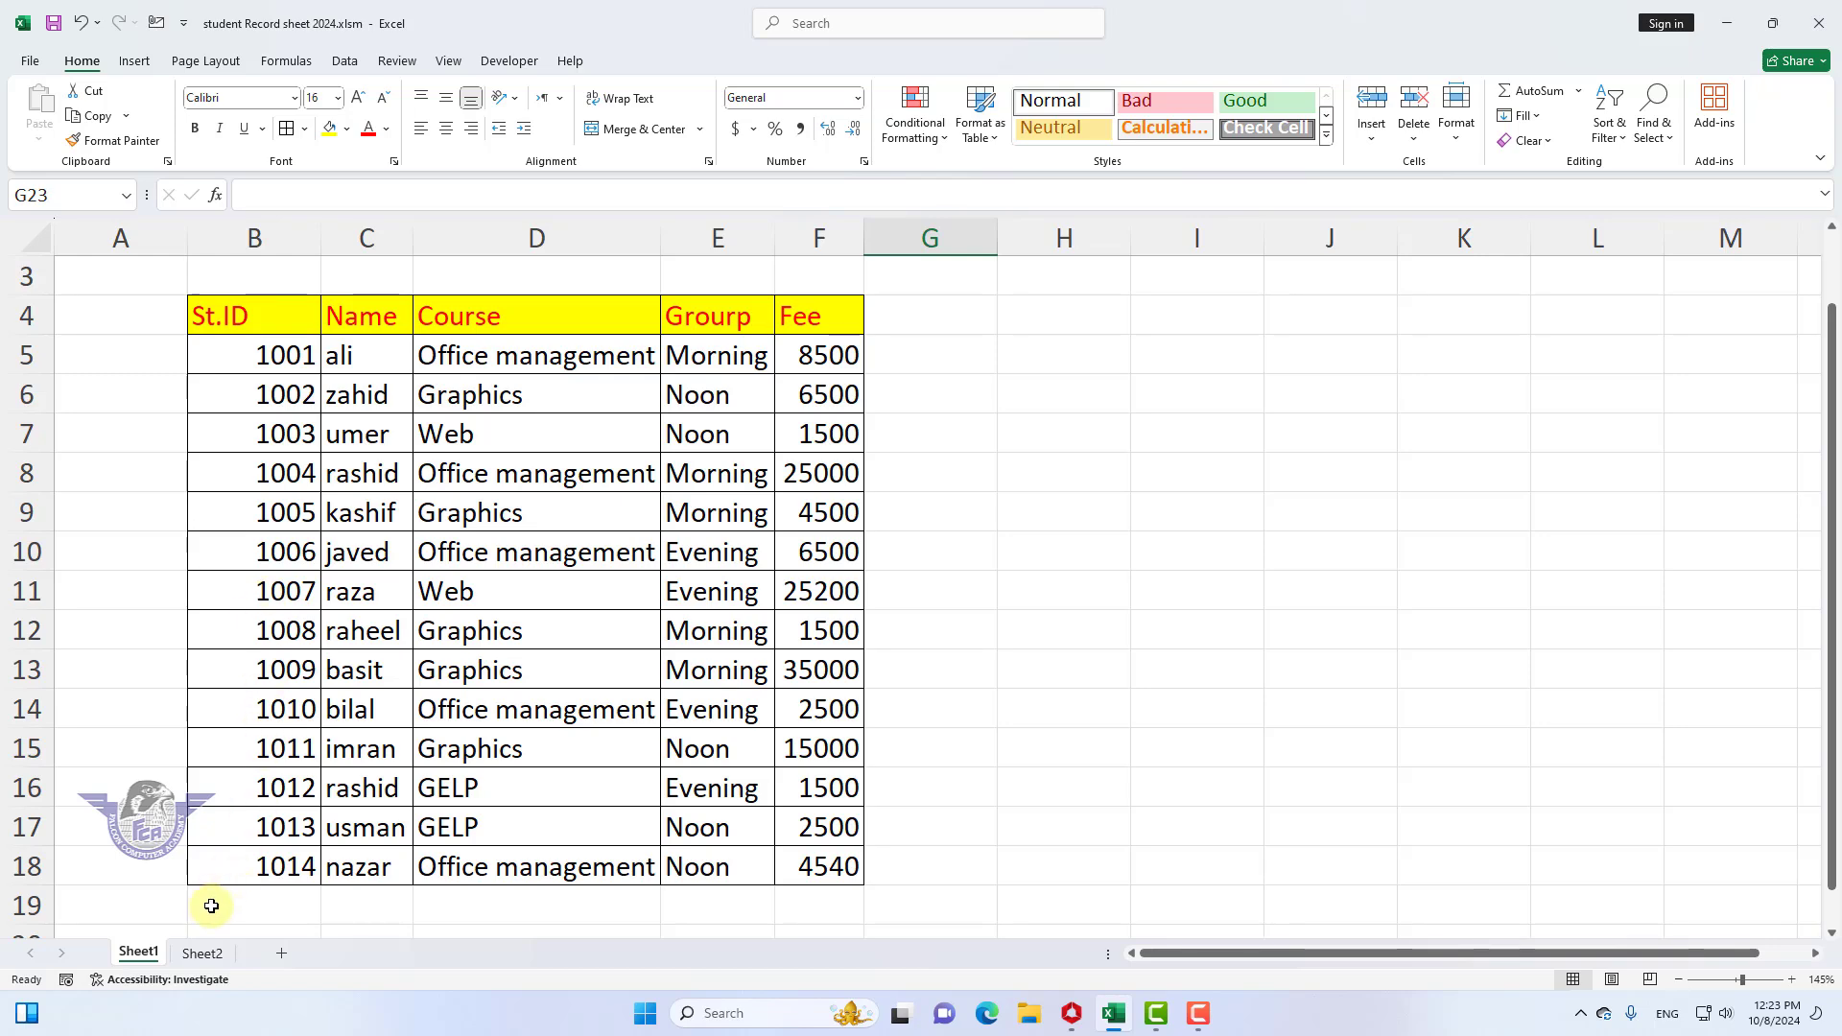
# Compare the student record table on Sheet1 with the St.ID list and its Name, Course, Grourp and Fee columns on Sheet2.
pyautogui.click(204, 955)
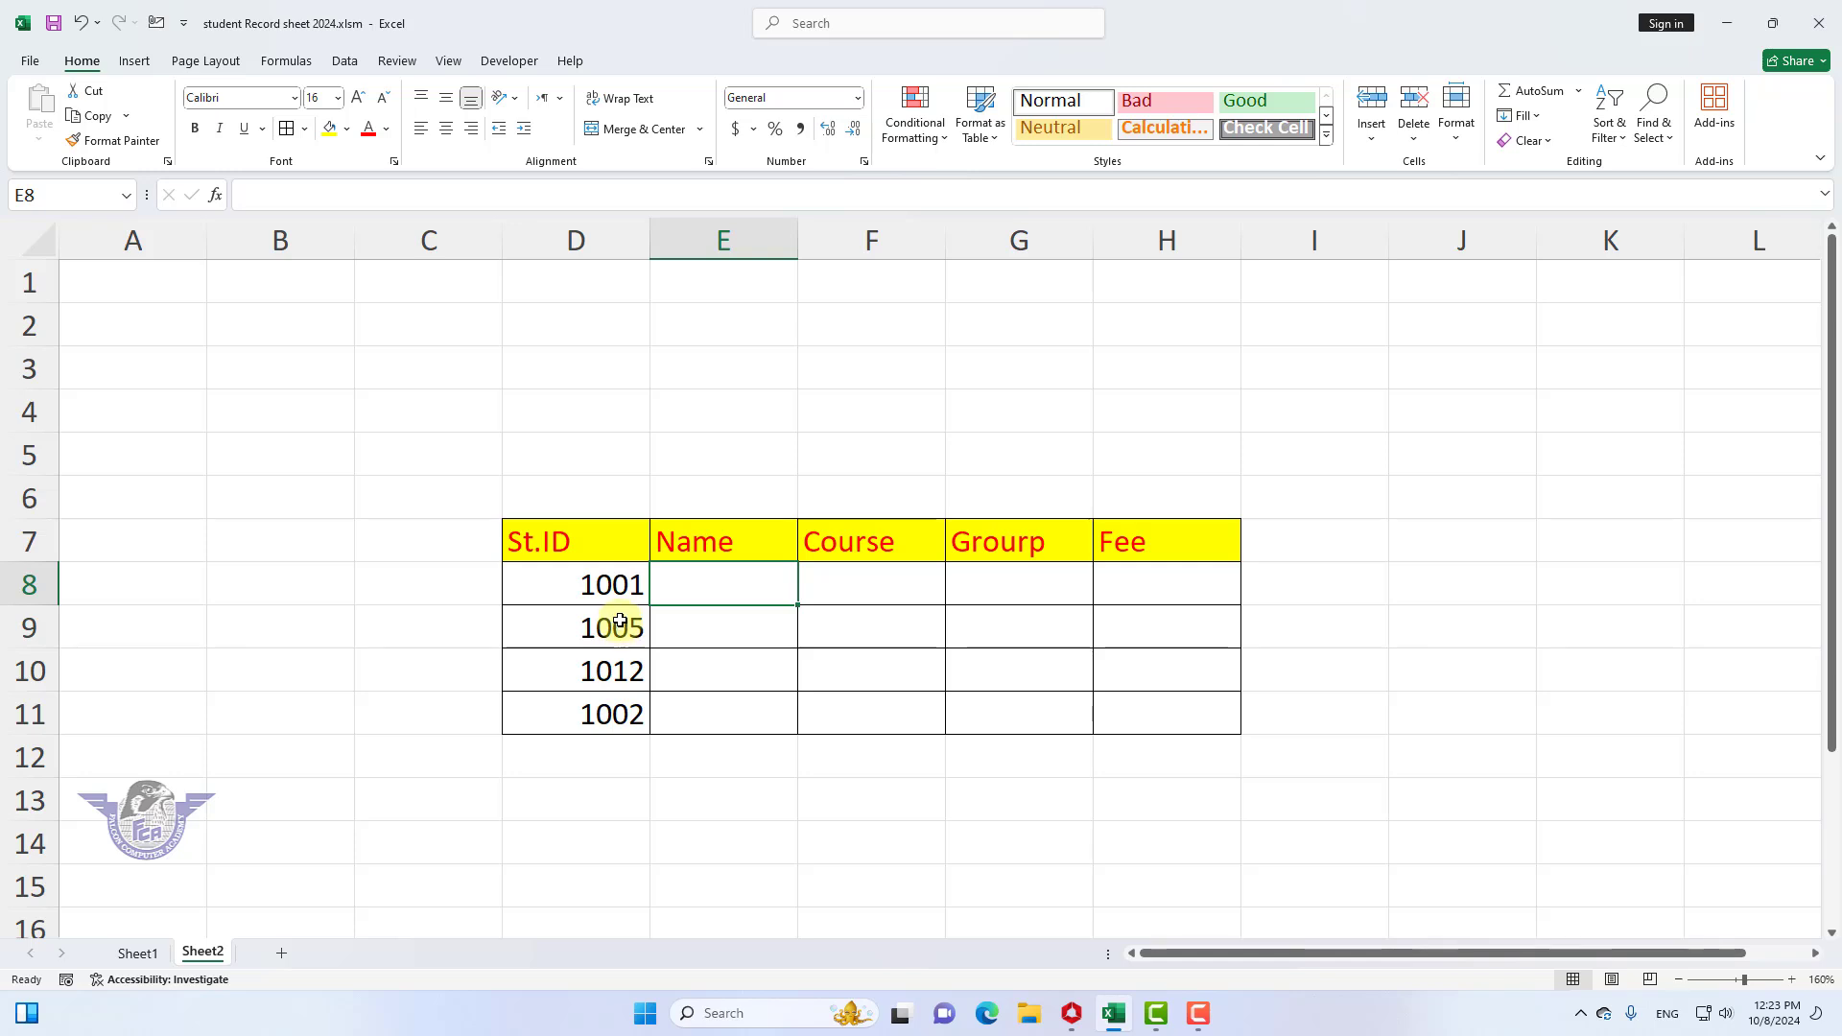
pyautogui.moveTo(614, 605); pyautogui.dragTo(612, 721)
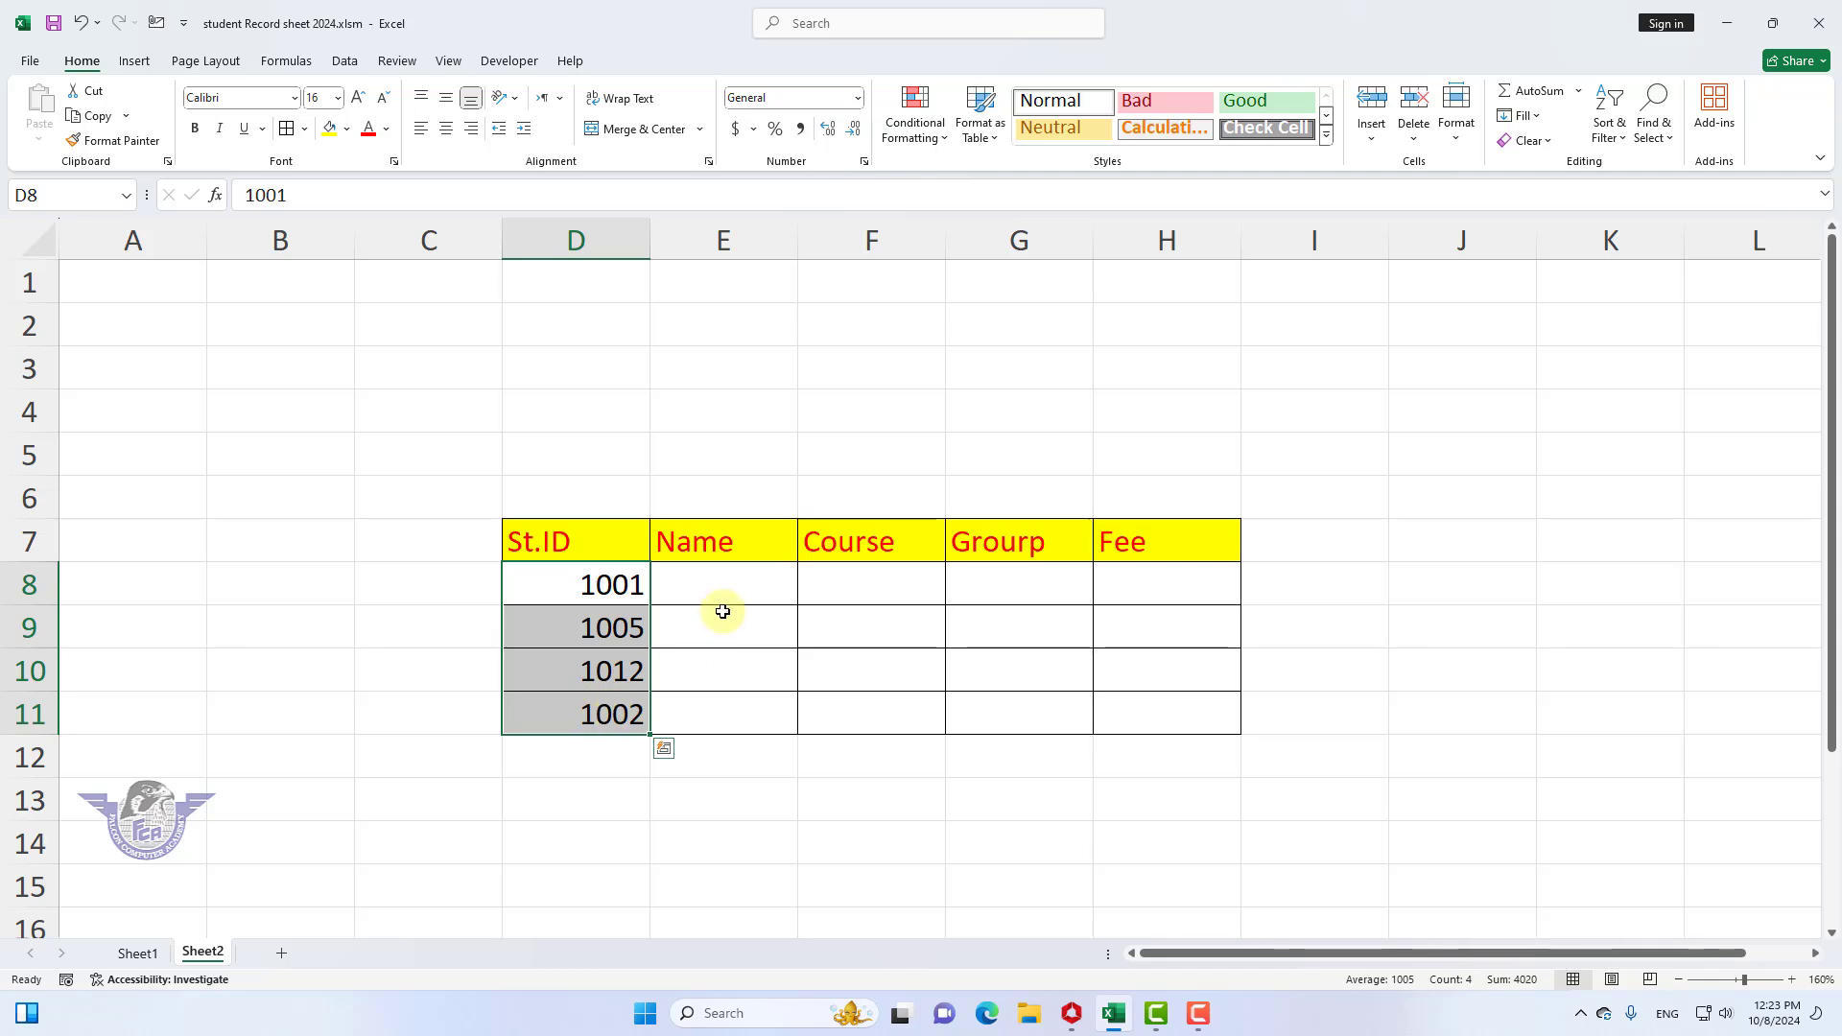
pyautogui.moveTo(737, 593); pyautogui.dragTo(1154, 713)
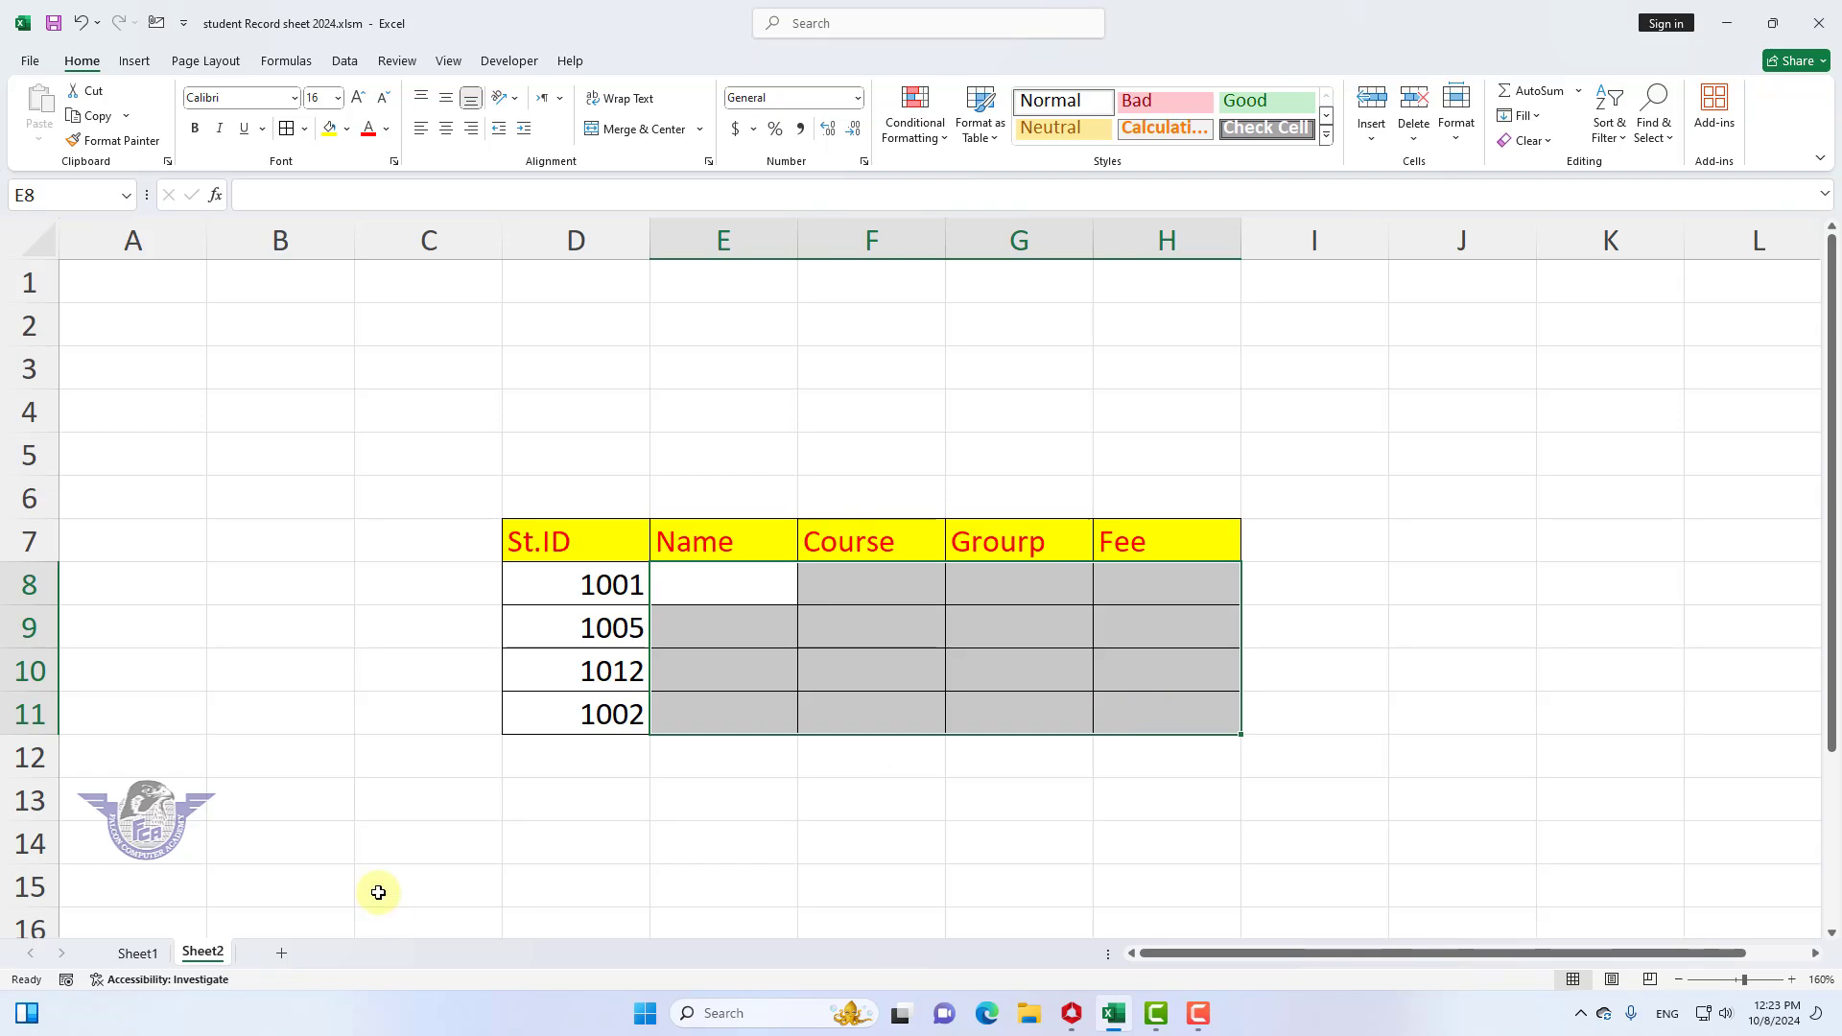
pyautogui.click(138, 954)
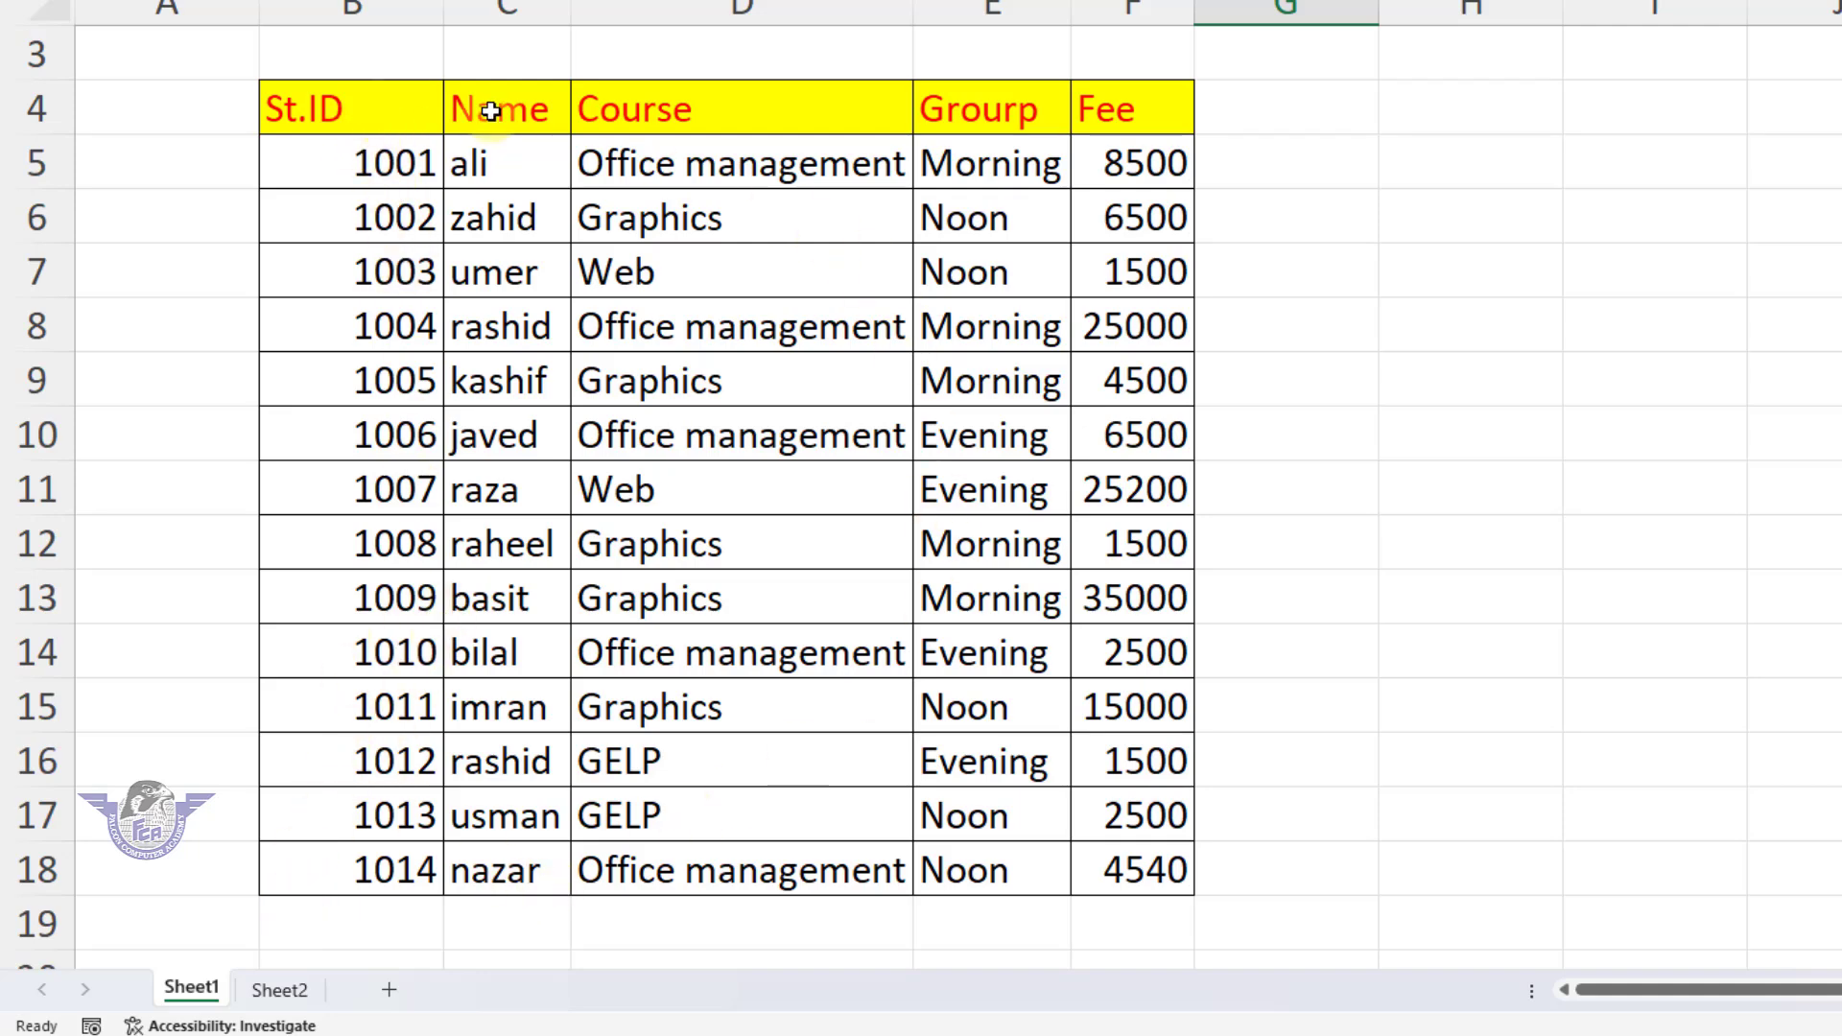
pyautogui.click(283, 989)
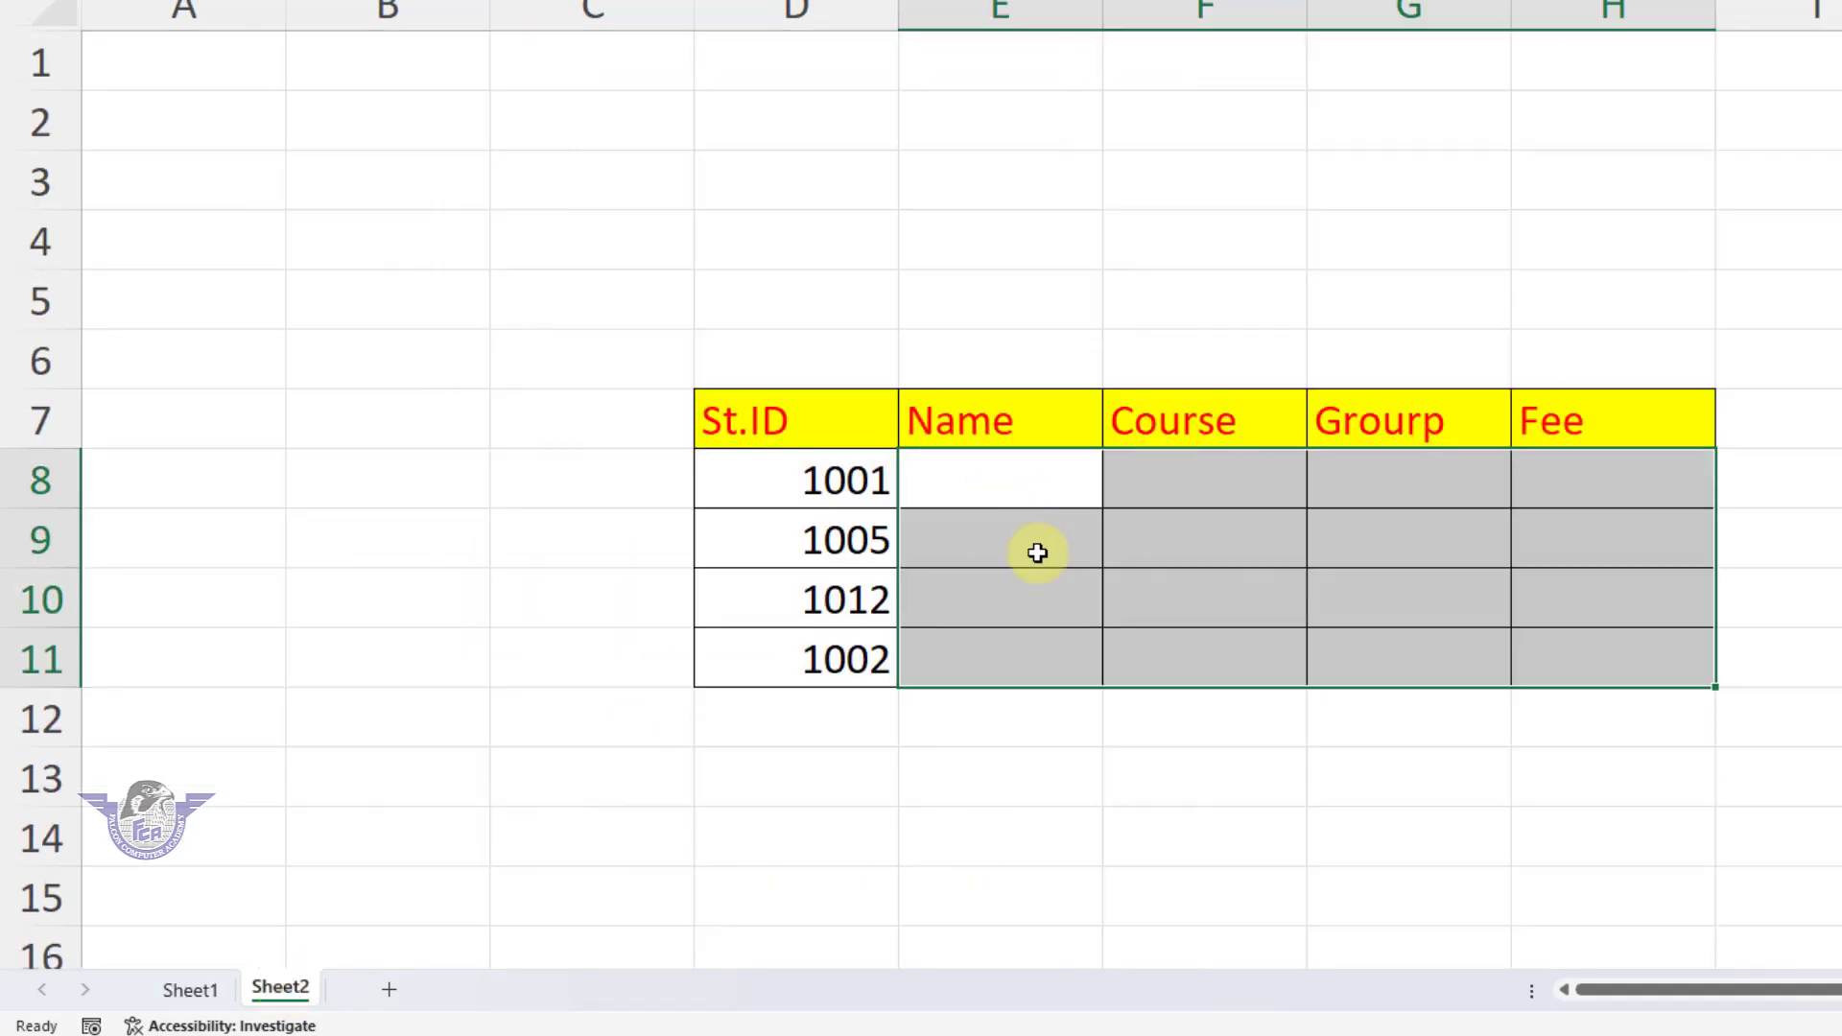
pyautogui.click(789, 482)
pyautogui.click(191, 989)
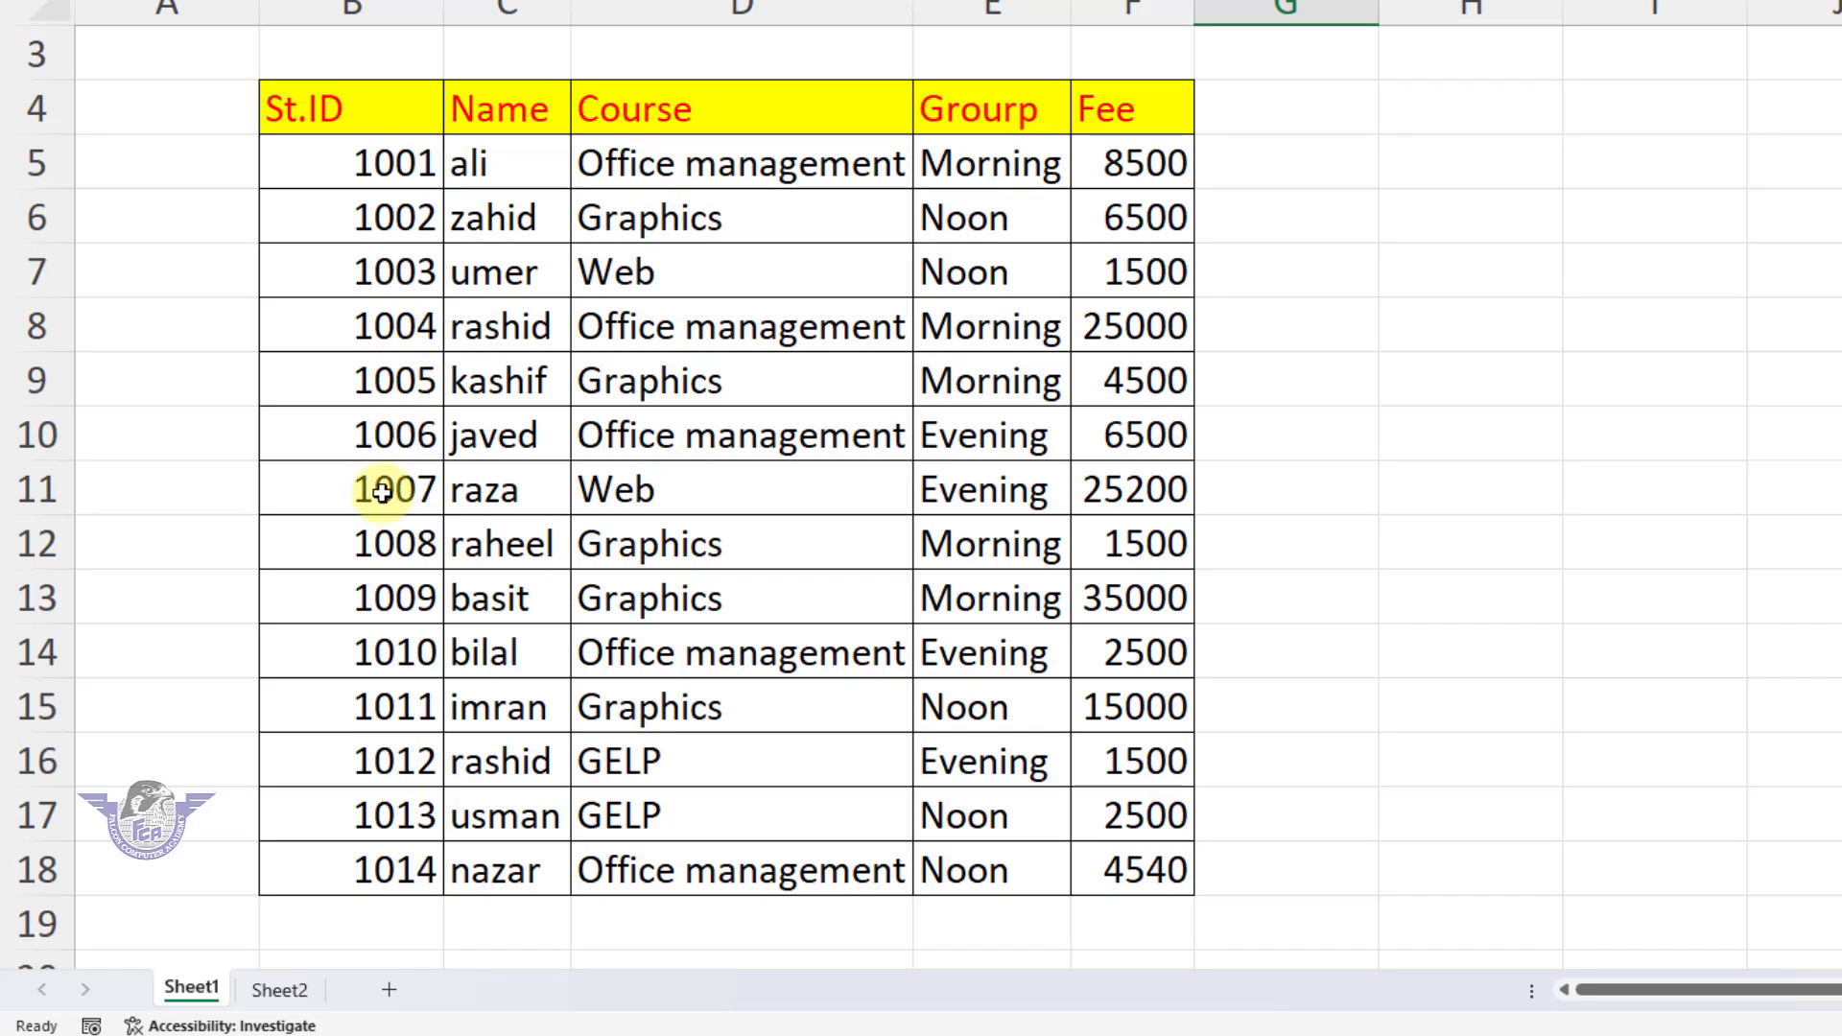
pyautogui.click(280, 990)
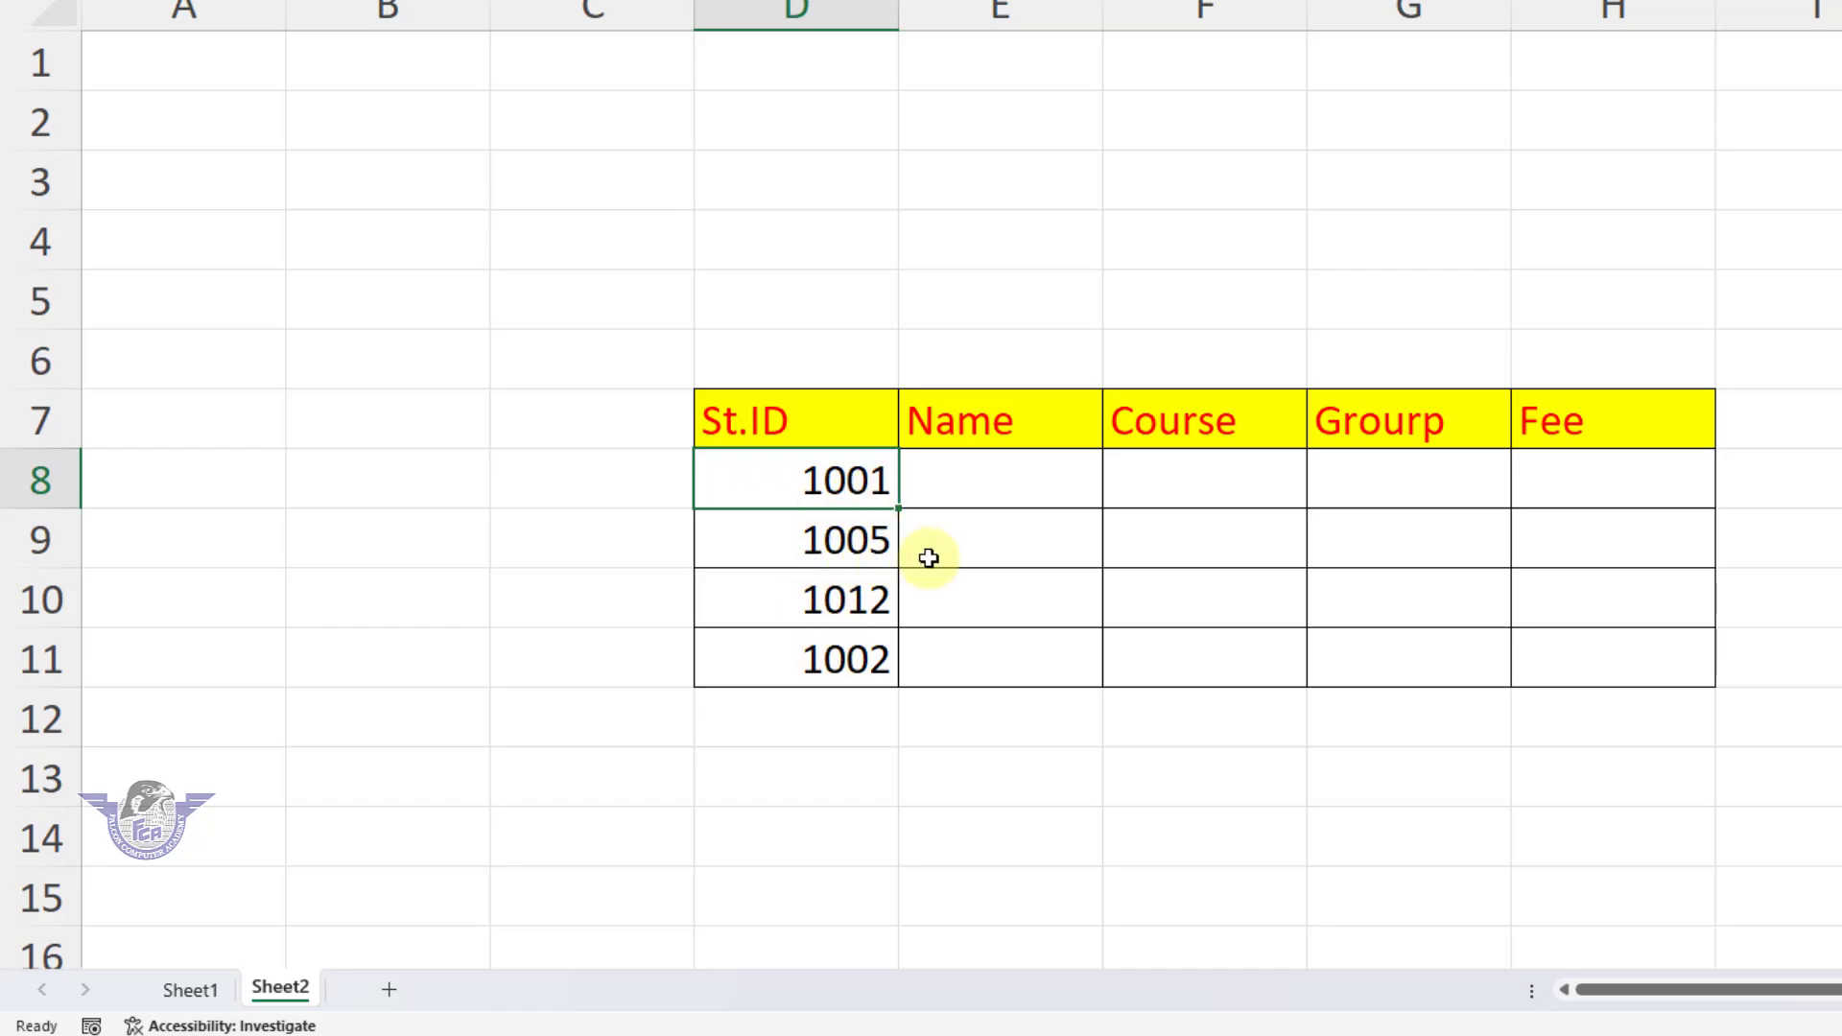
pyautogui.click(212, 989)
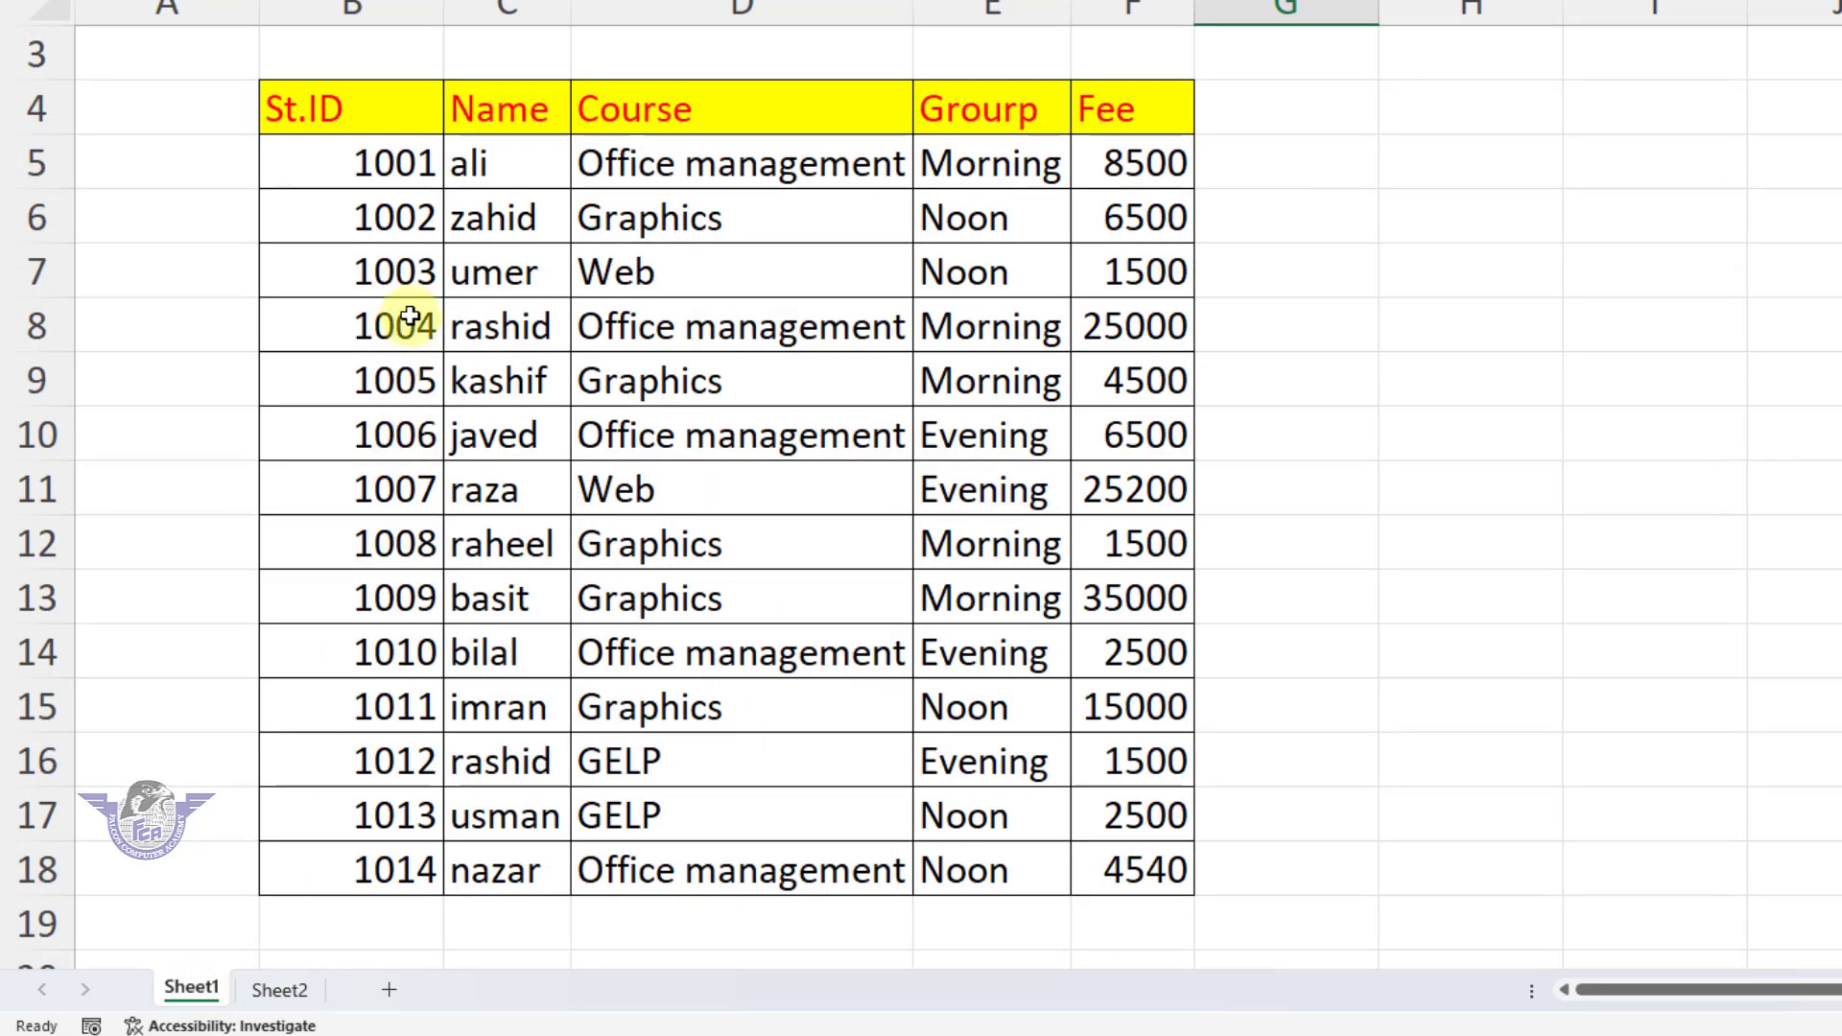
pyautogui.click(390, 376)
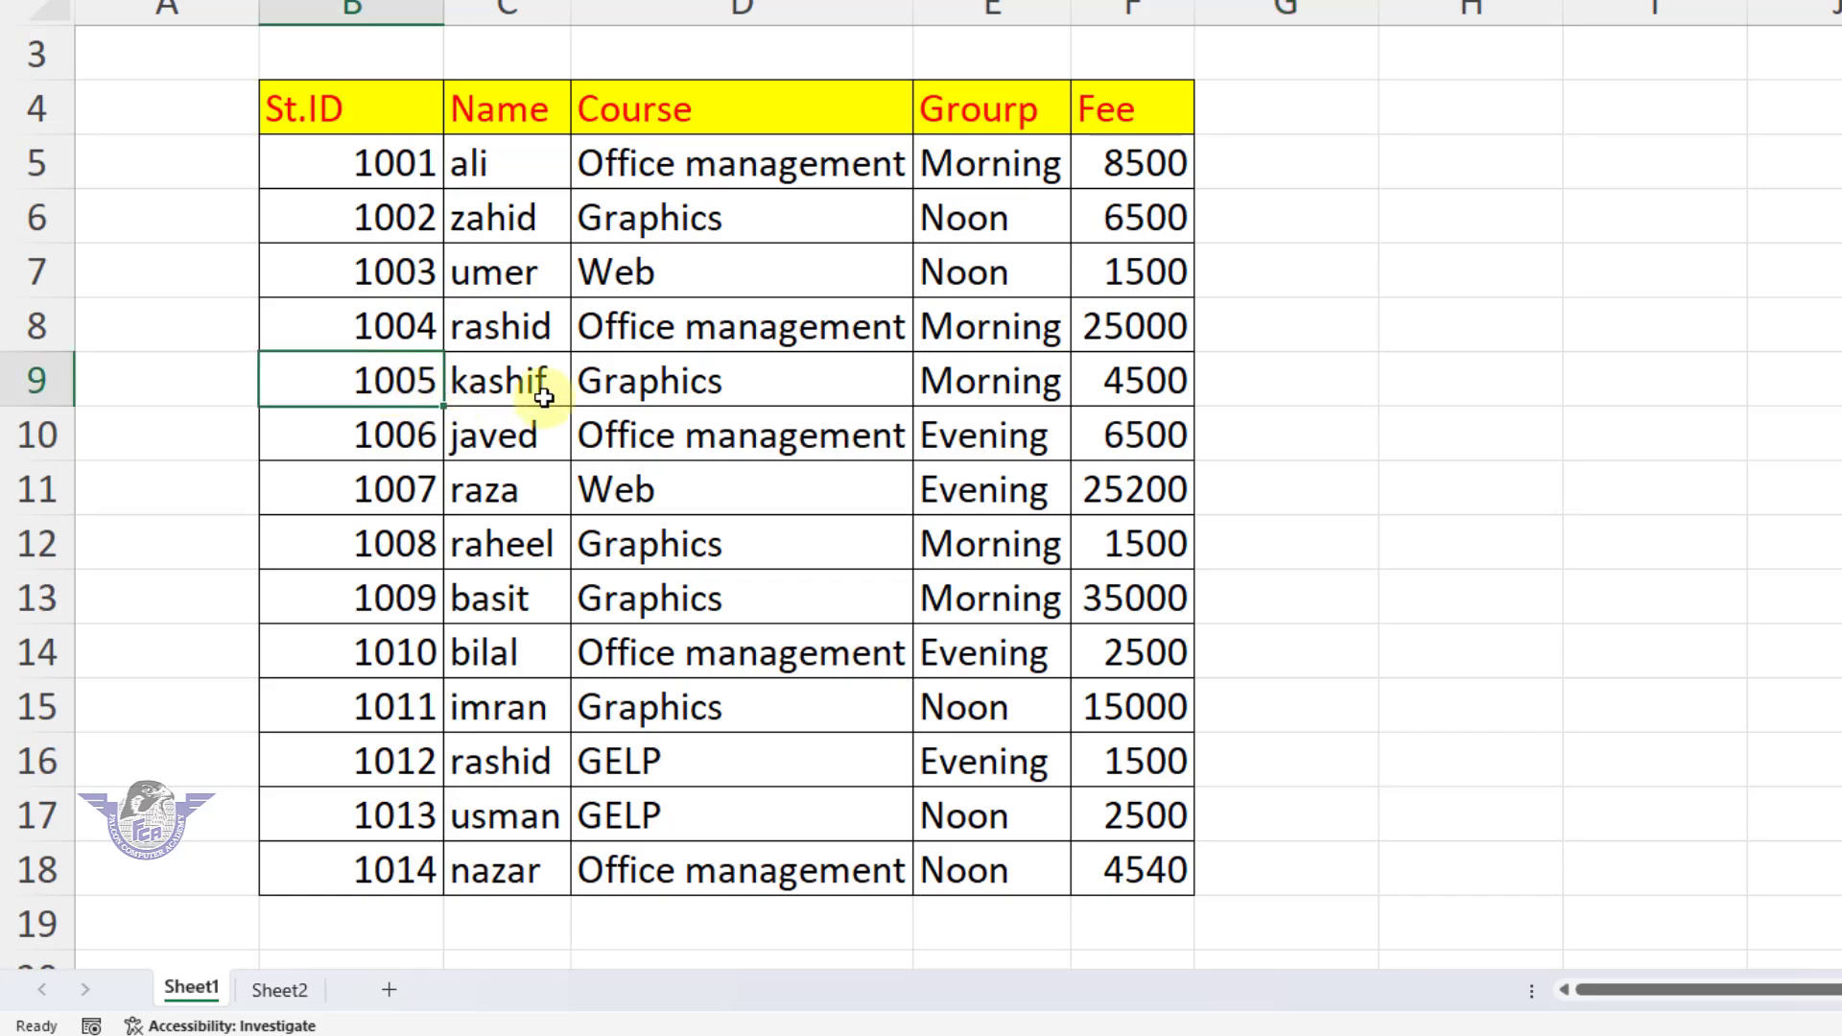
pyautogui.click(281, 990)
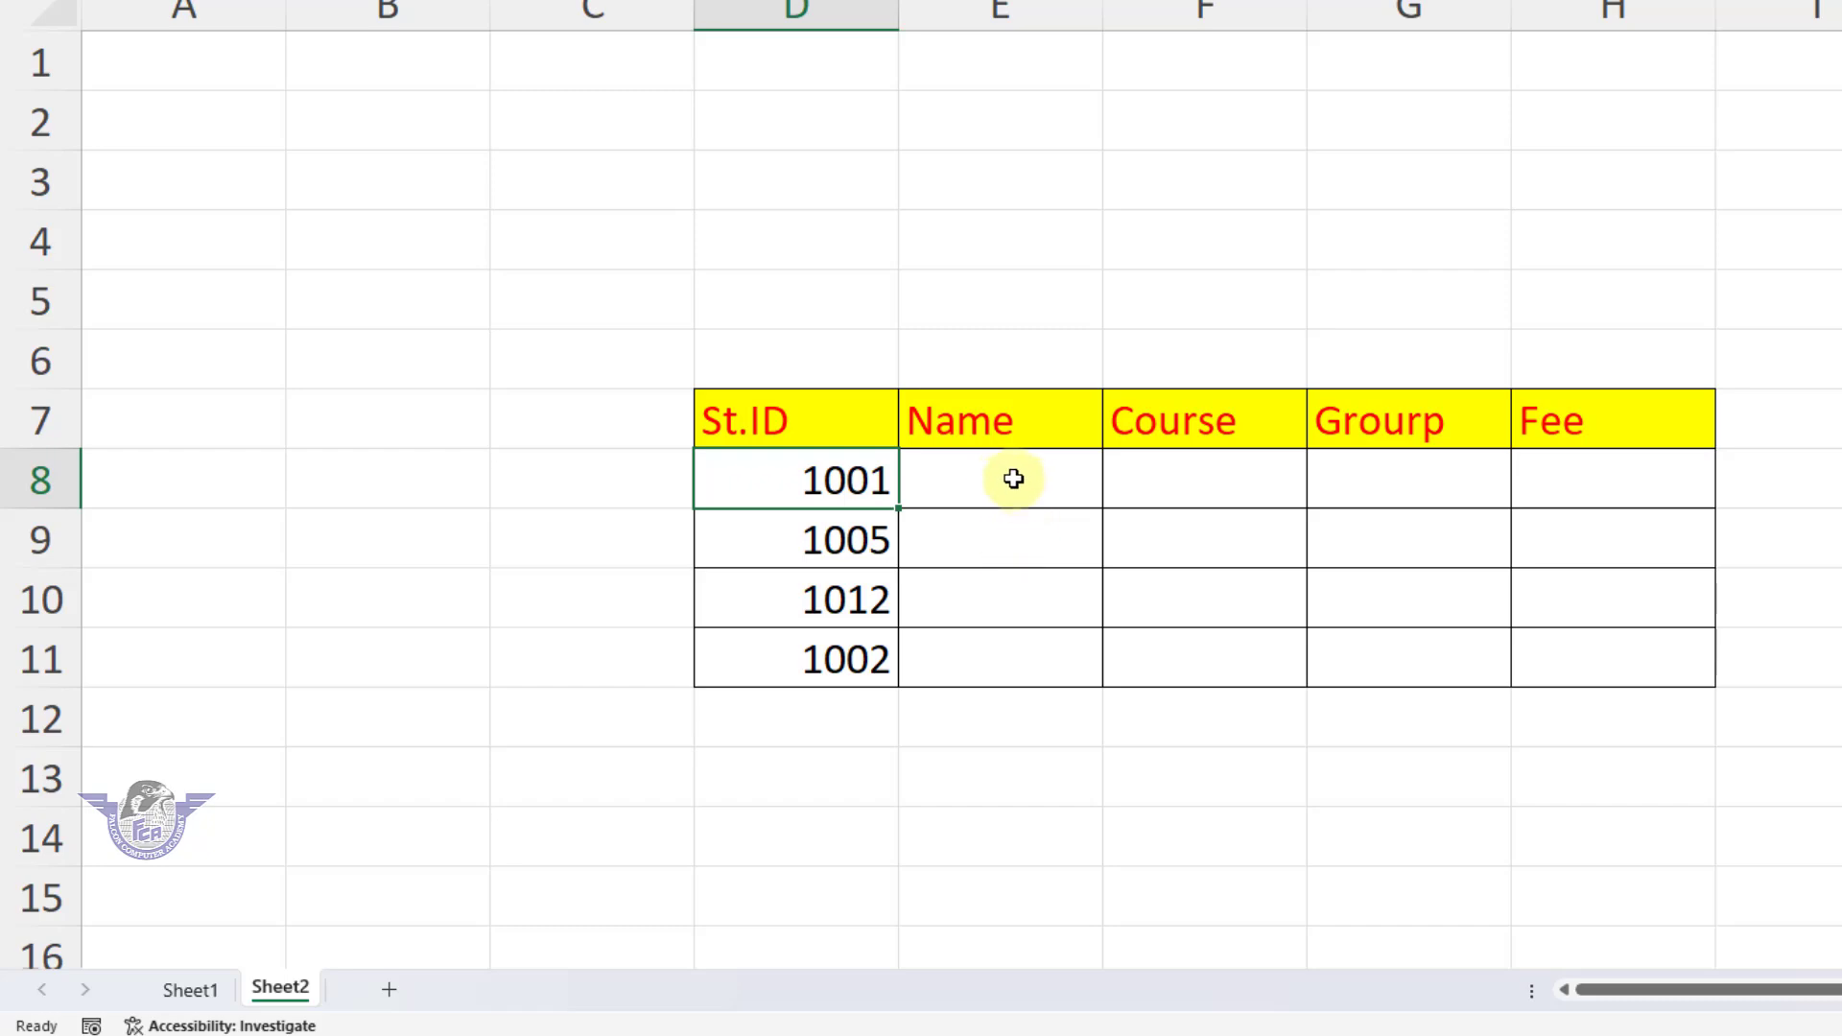
# Start a VLOOKUP formula across E8:H11 on Sheet2, using the column-locked reference $D8 as the lookup value.
pyautogui.moveTo(1011, 477); pyautogui.dragTo(1370, 536)
pyautogui.moveTo(991, 625); pyautogui.dragTo(1149, 708)
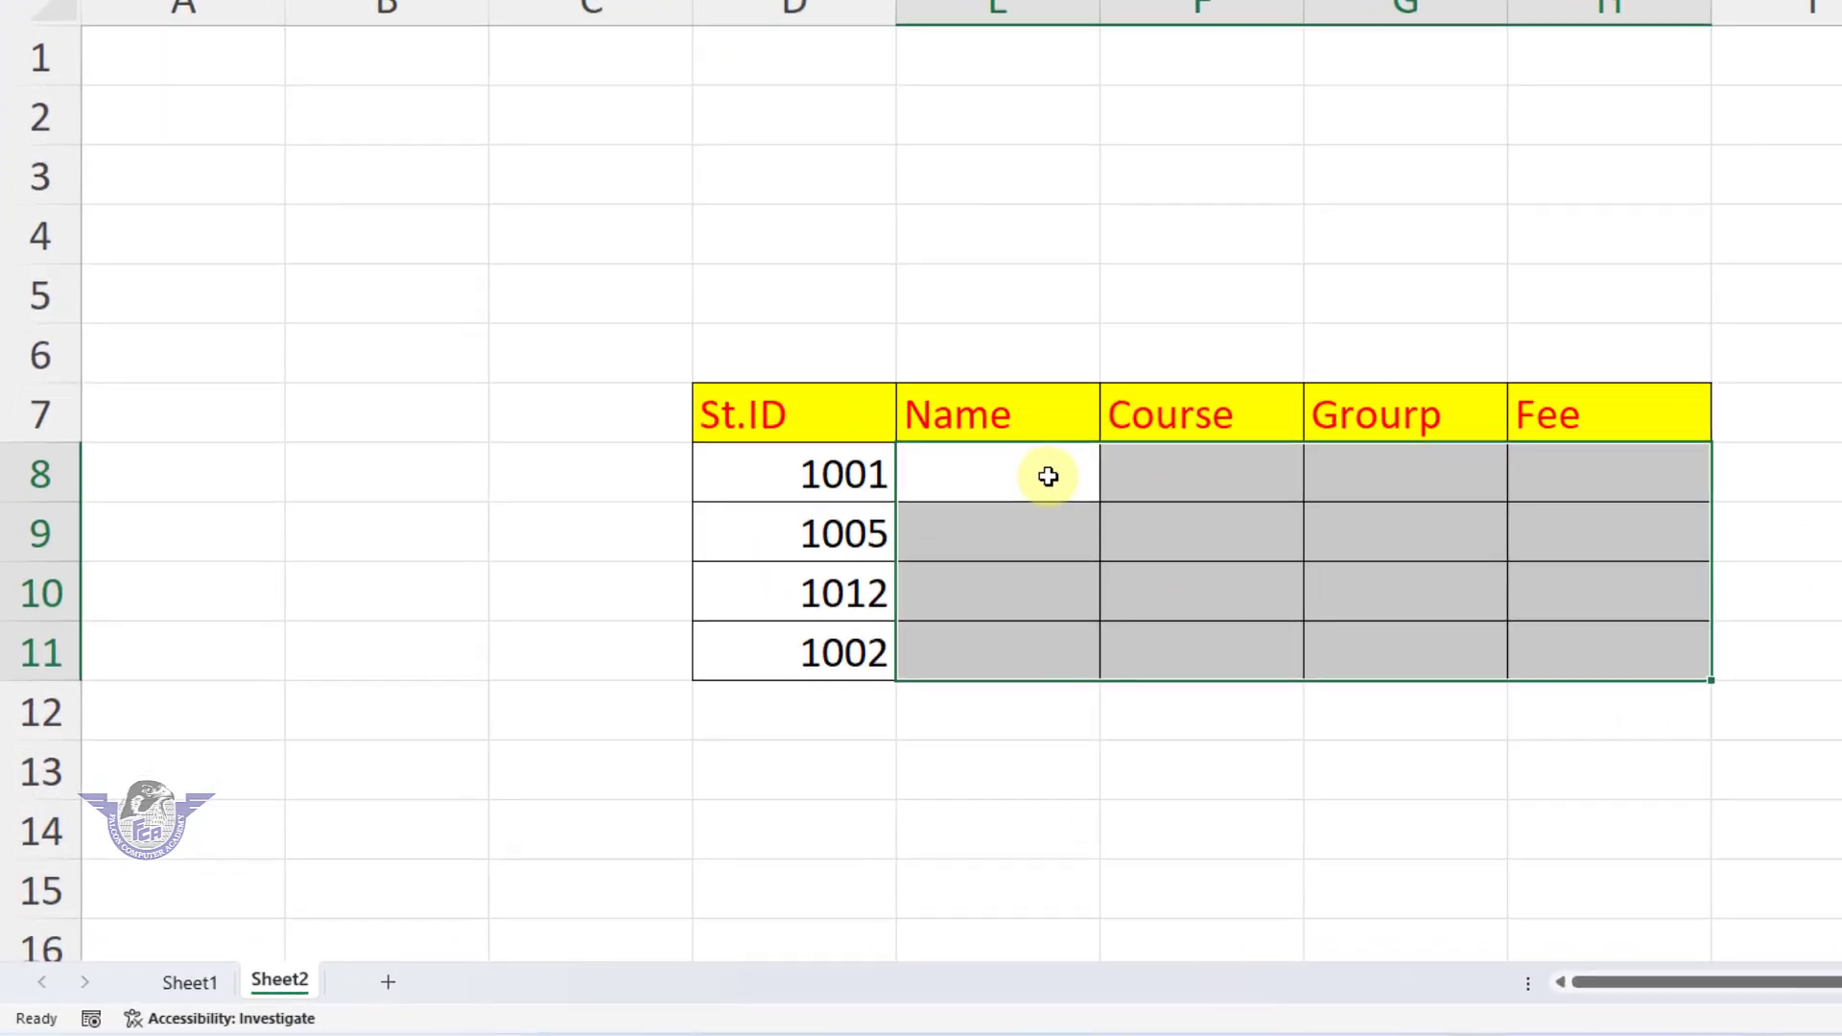
pyautogui.write('=vlo')
pyautogui.press('Tab')
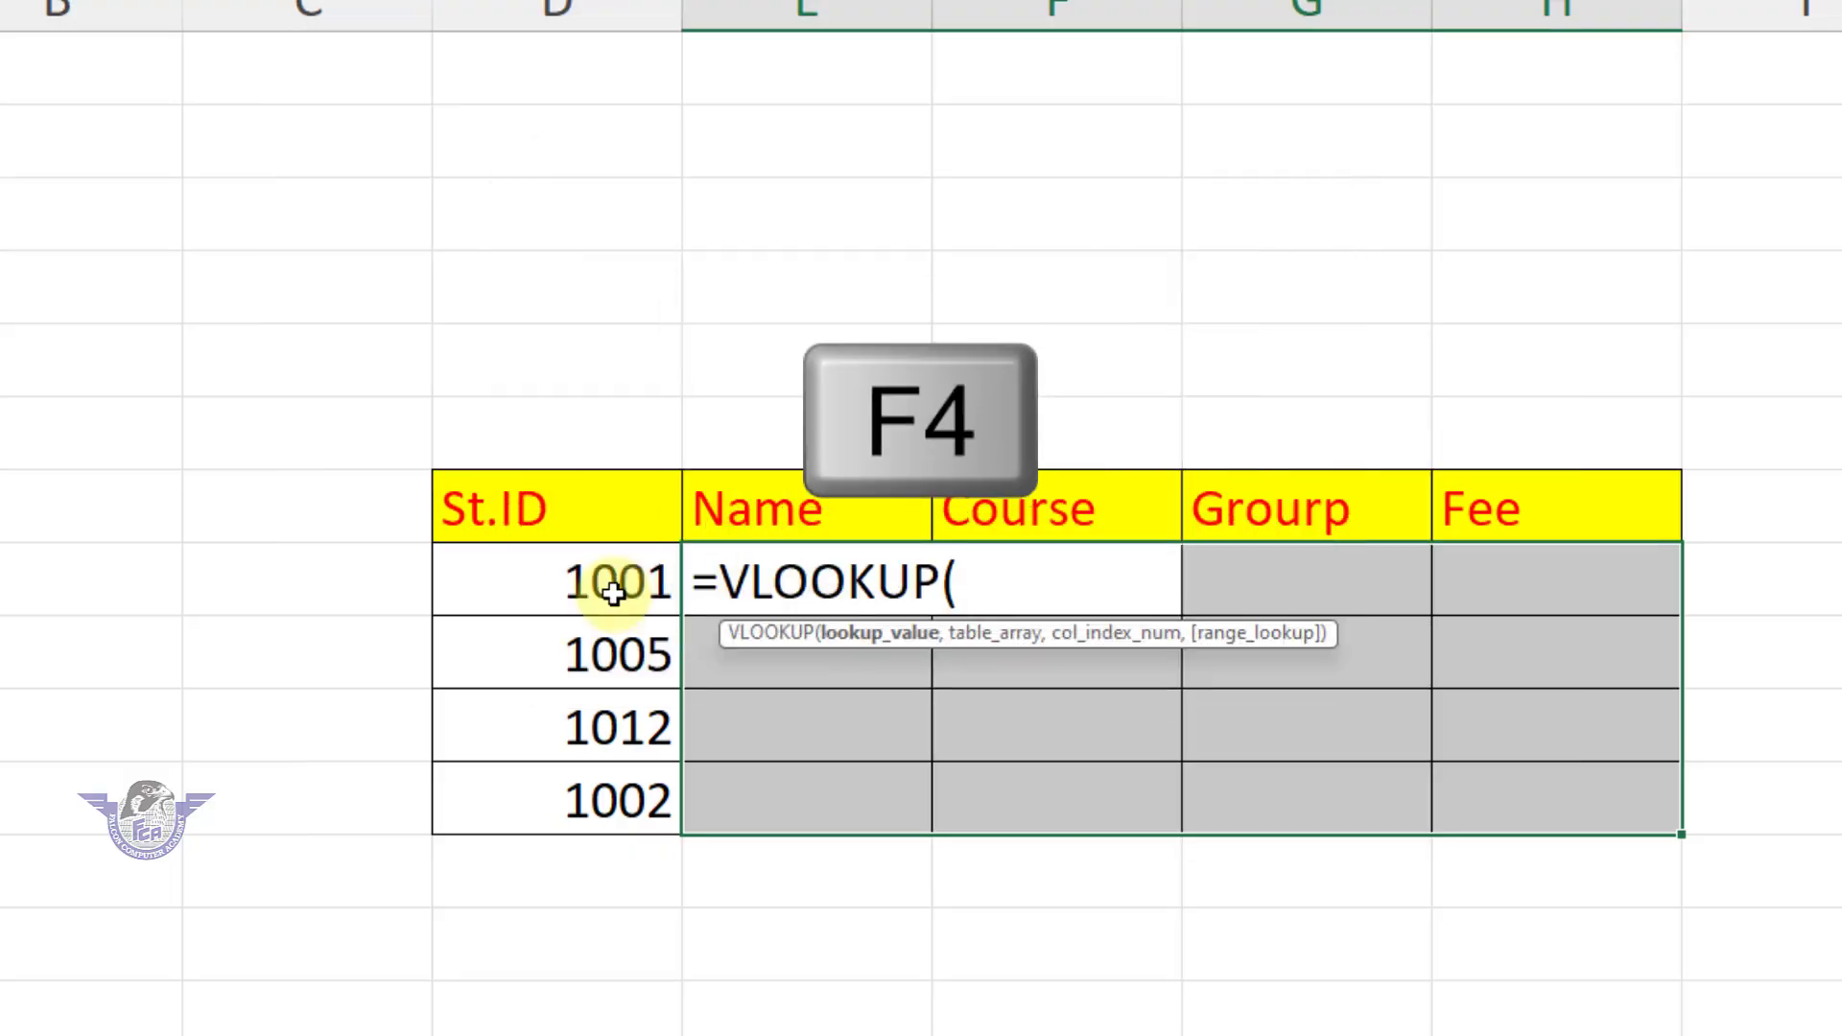
pyautogui.click(613, 593)
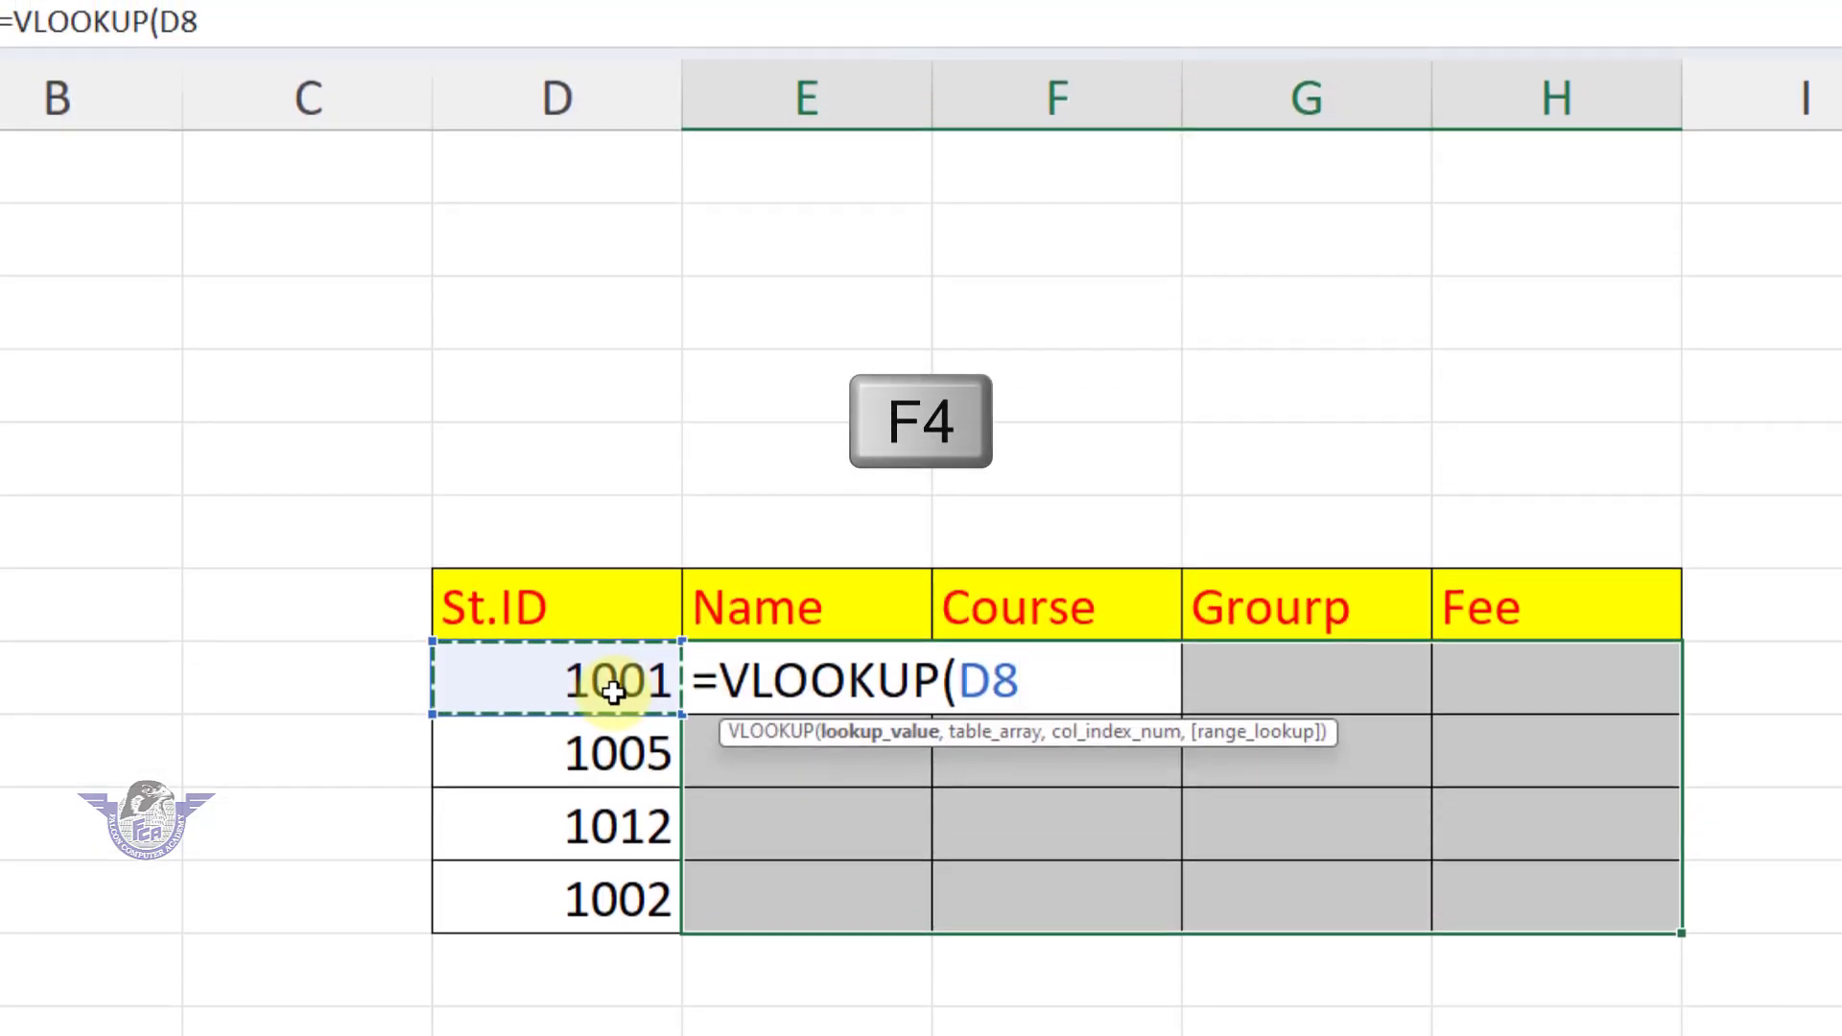
pyautogui.press('F4')
pyautogui.press('F4')
pyautogui.press('F4')
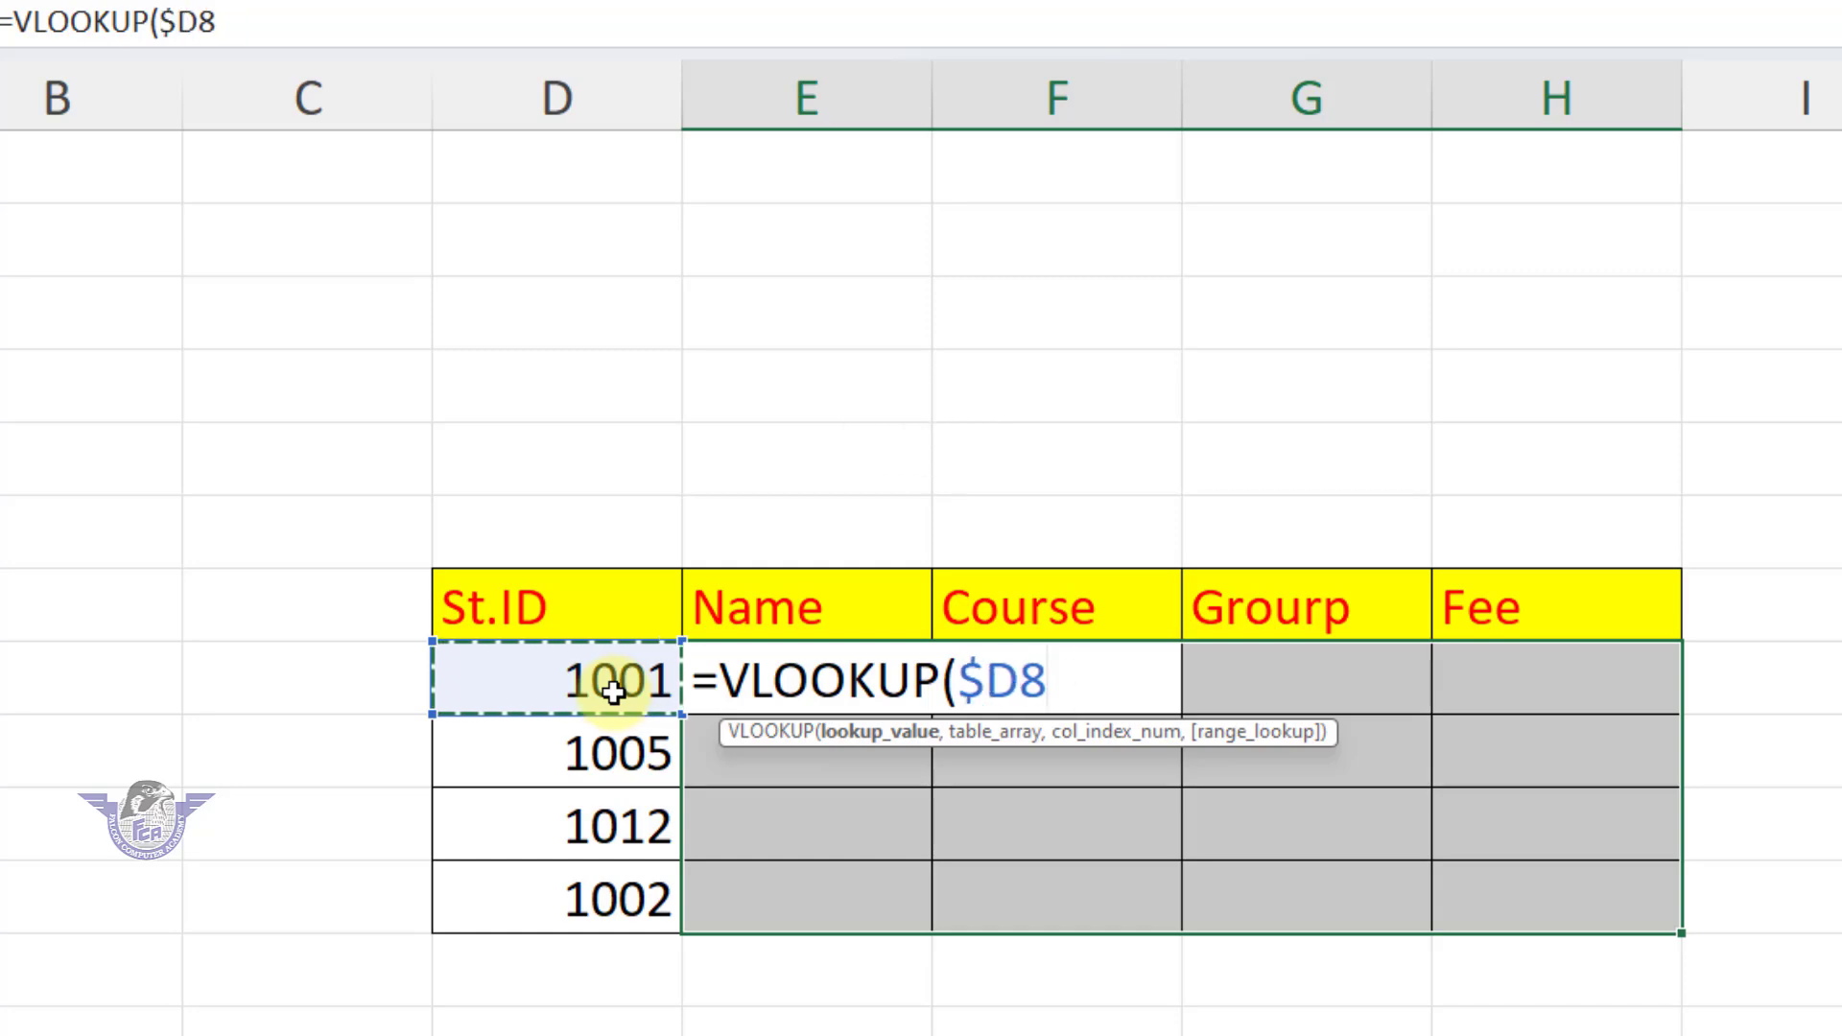
pyautogui.write(',')
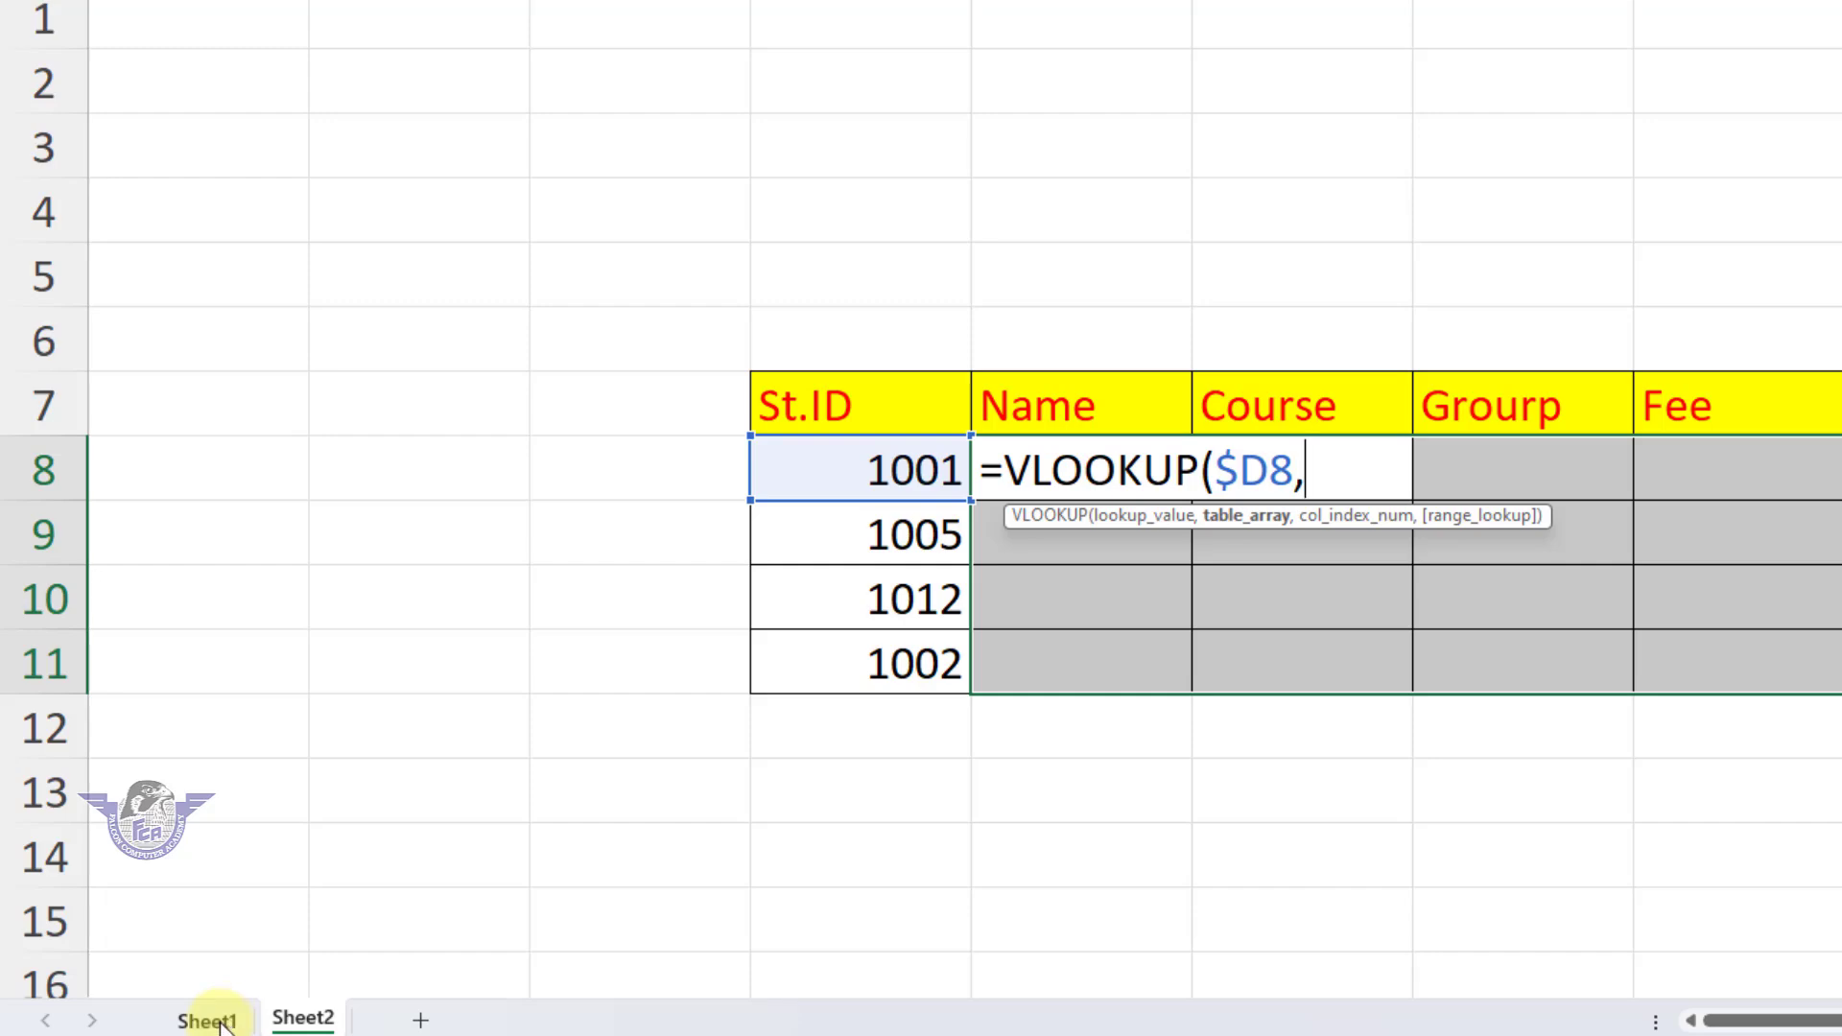
# Add the whole Sheet1 student table, headers included, as the absolute table array Sheet1!$B$4:$F$18.
pyautogui.click(206, 1021)
pyautogui.moveTo(403, 72); pyautogui.dragTo(1201, 869)
pyautogui.press('F4')
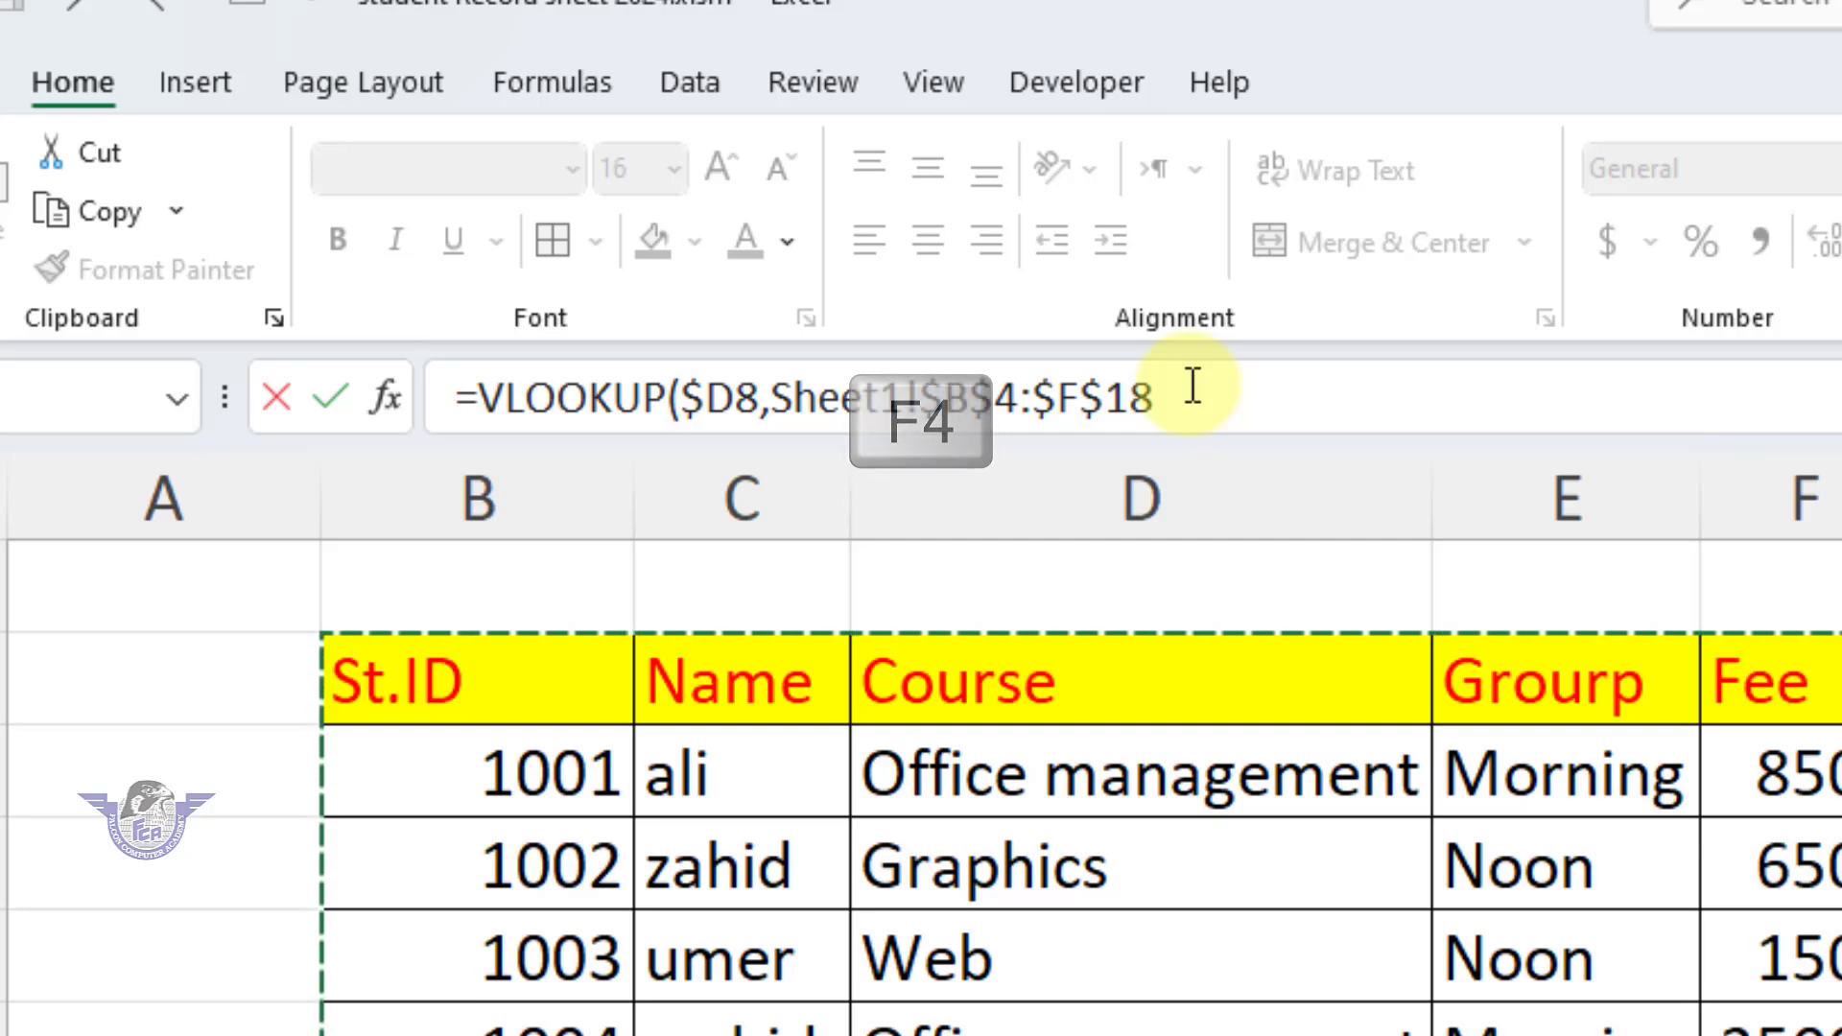
pyautogui.click(1193, 387)
pyautogui.write(',')
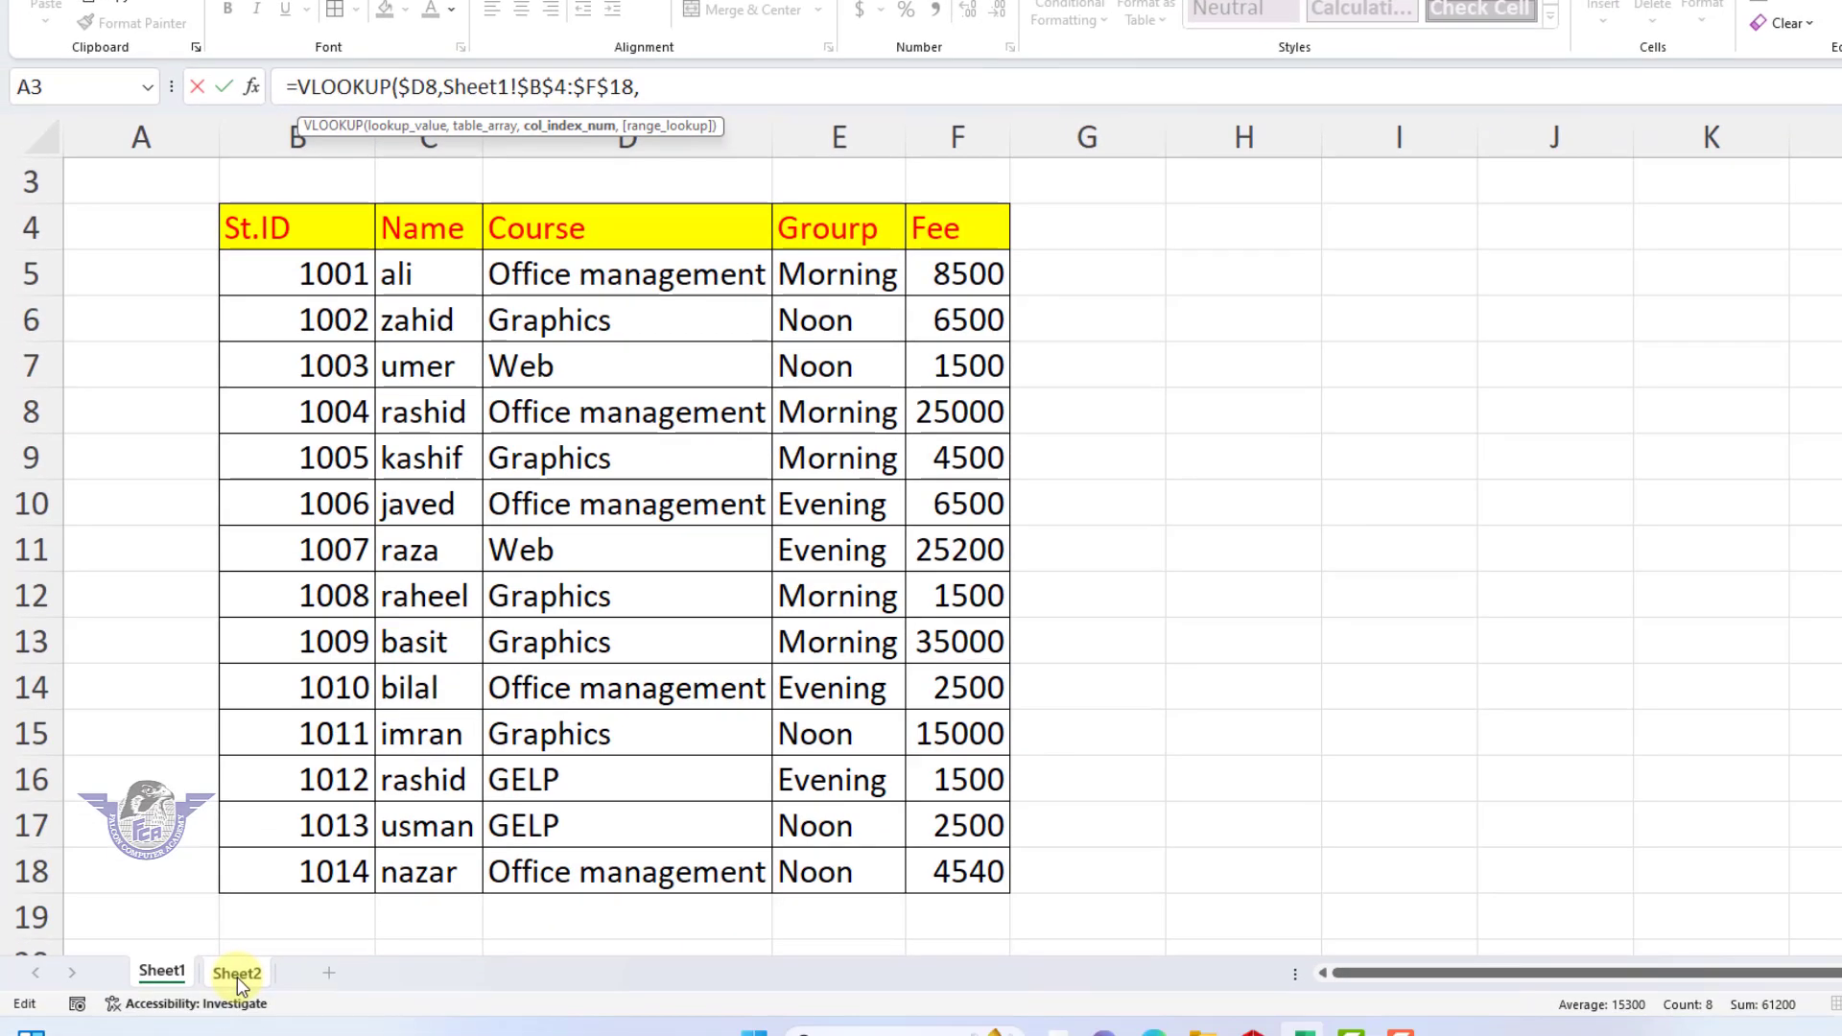
# Return to Sheet2 and remove the stray Sheet2! reference from the end of the formula.
pyautogui.click(238, 975)
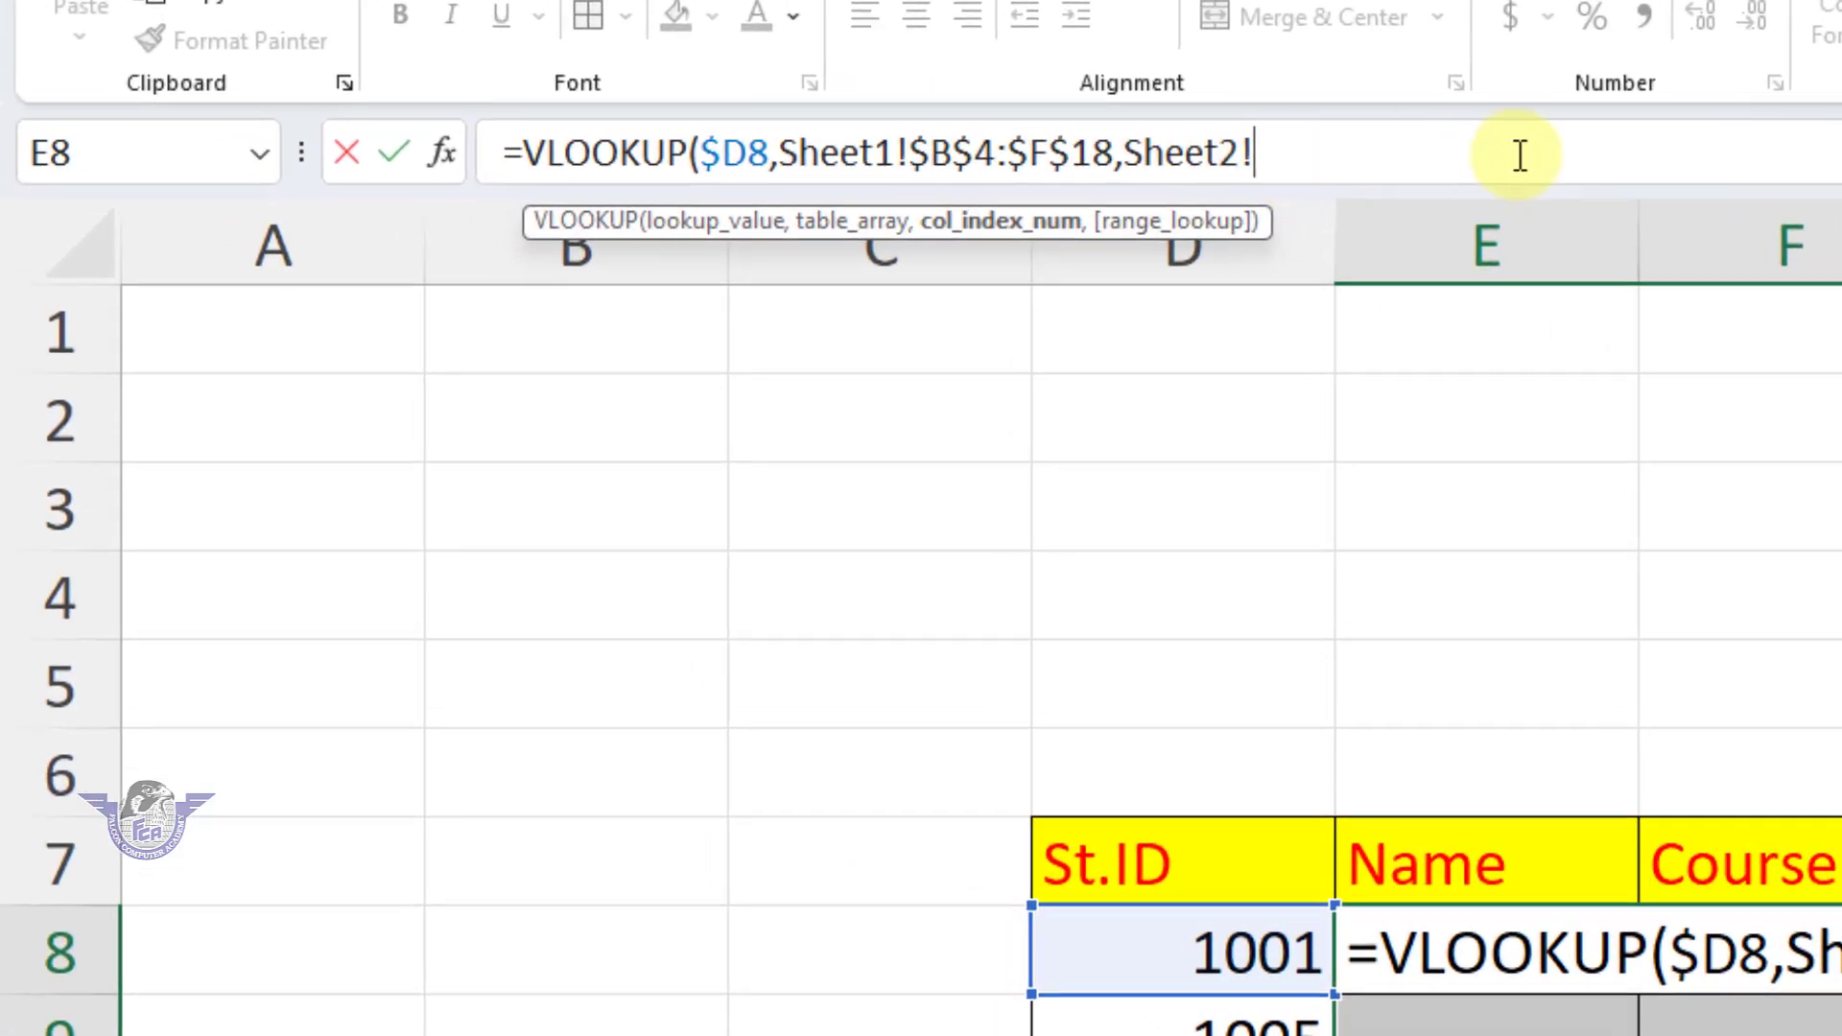
pyautogui.press('BackSpace')
pyautogui.press('BackSpace')
pyautogui.press('BackSpace')
pyautogui.press('BackSpace')
pyautogui.press('BackSpace')
pyautogui.press('BackSpace')
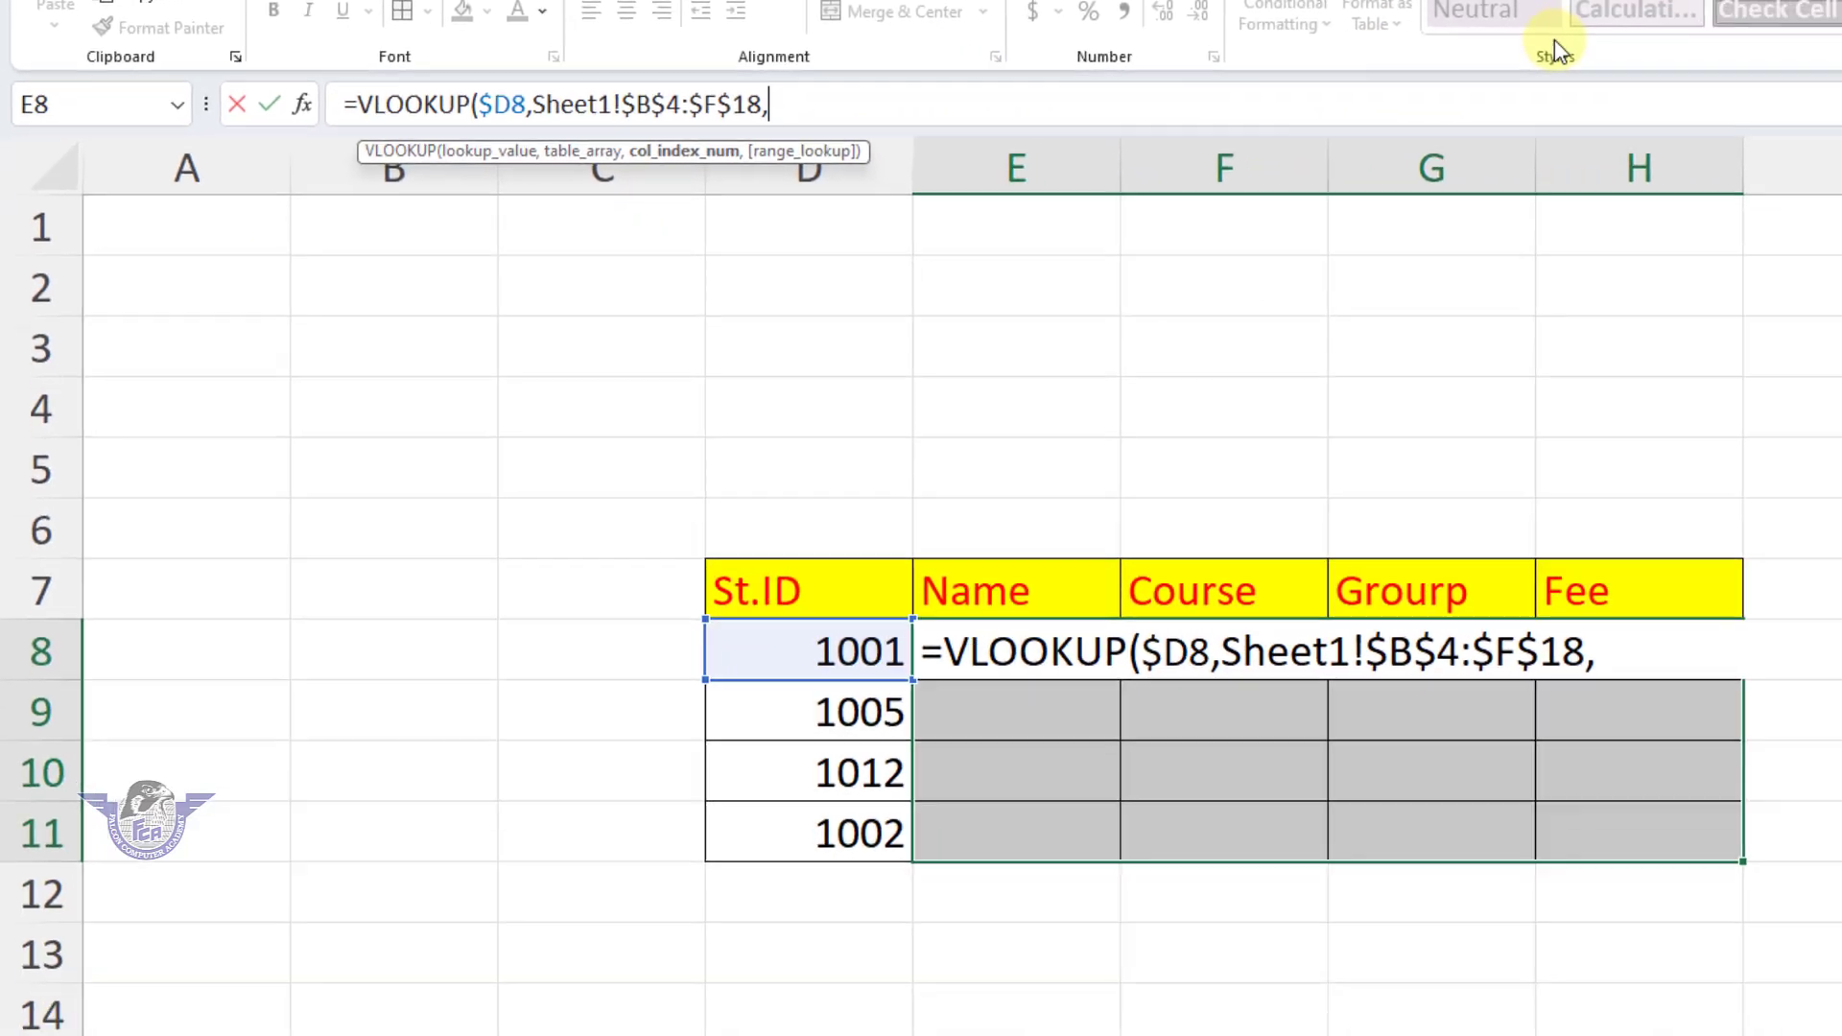
# Nest a MATCH function as the column index, with the row-locked Name header E$7 as its lookup value and no sheet prefix.
pyautogui.click(1505, 617)
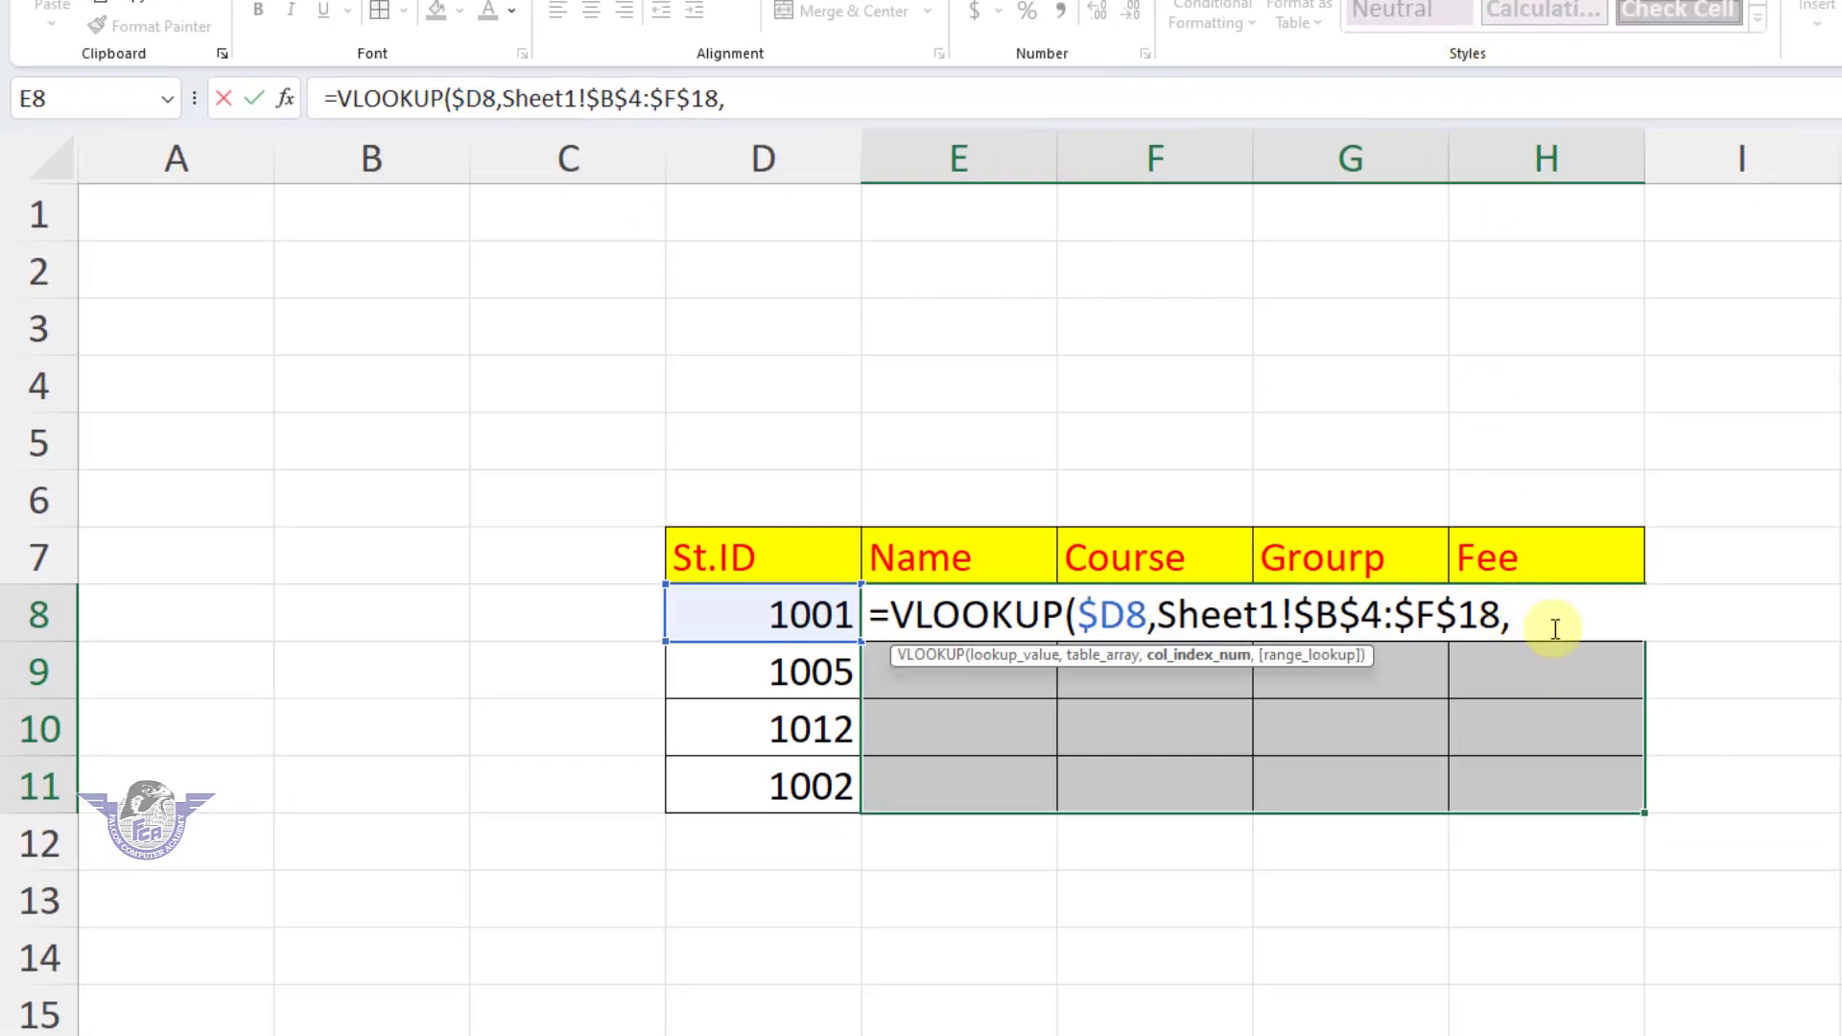
pyautogui.write('Match')
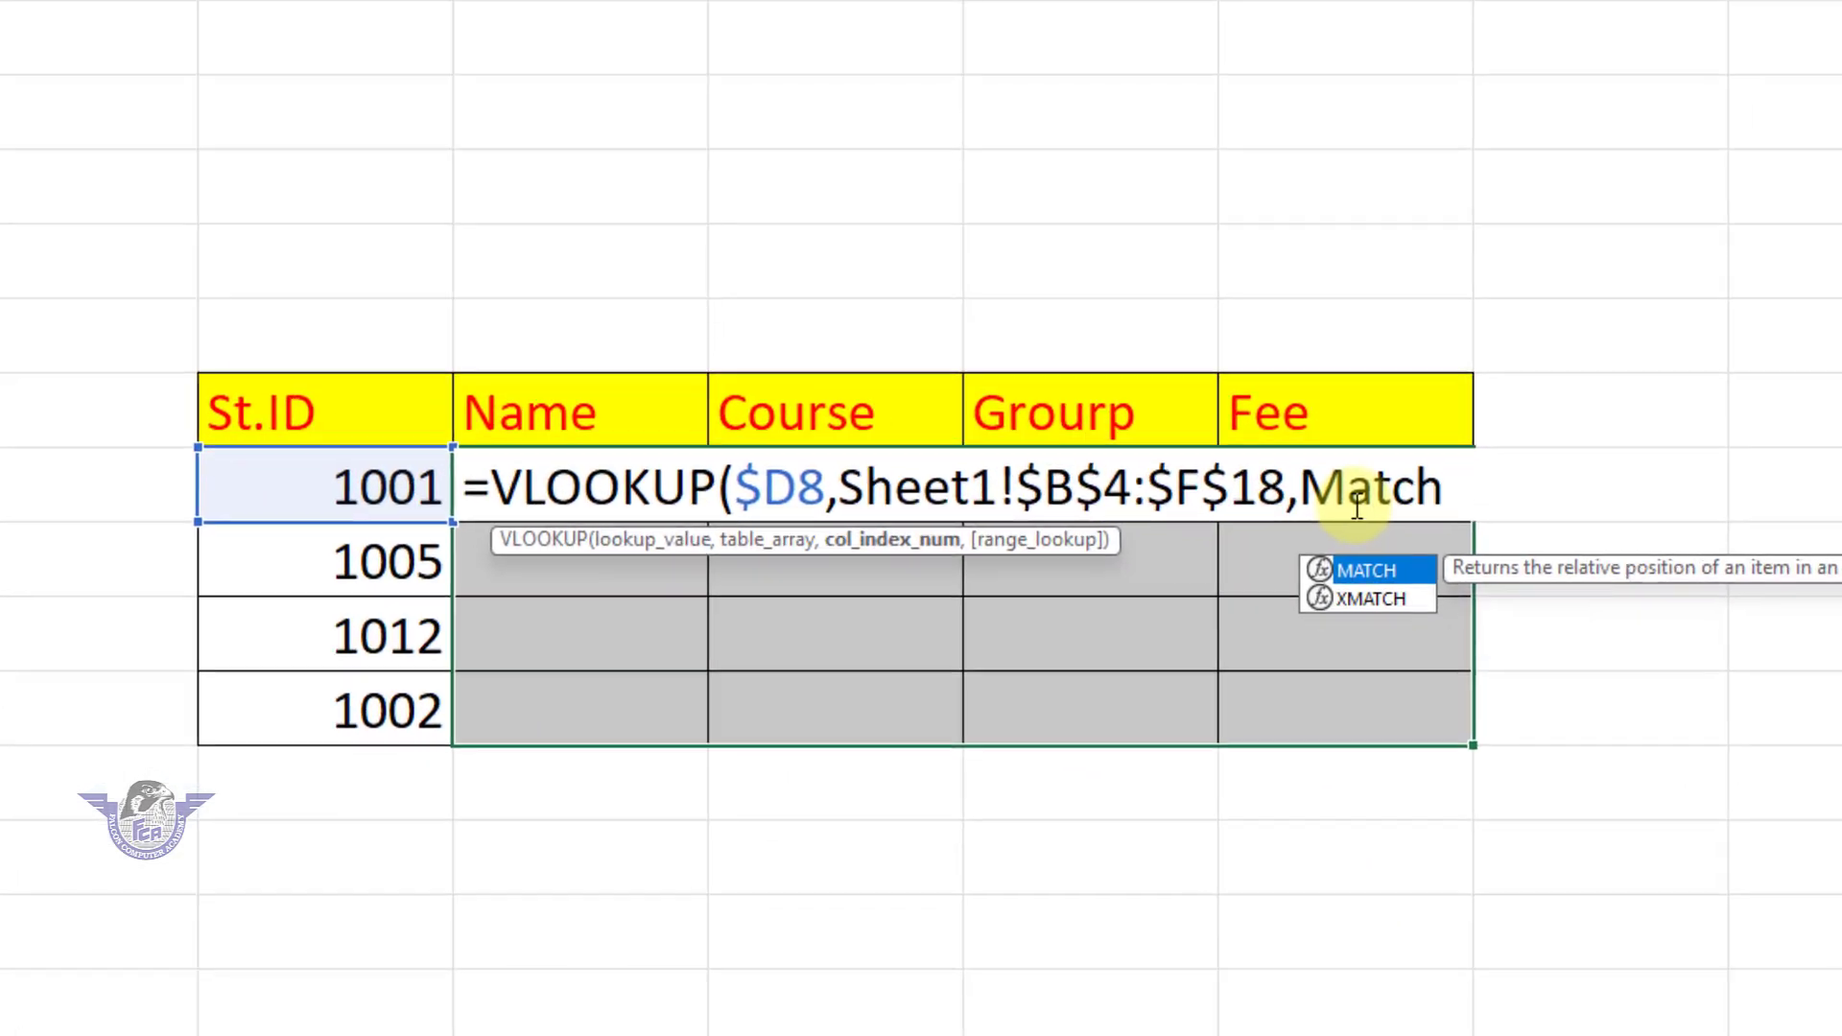
pyautogui.press('Tab')
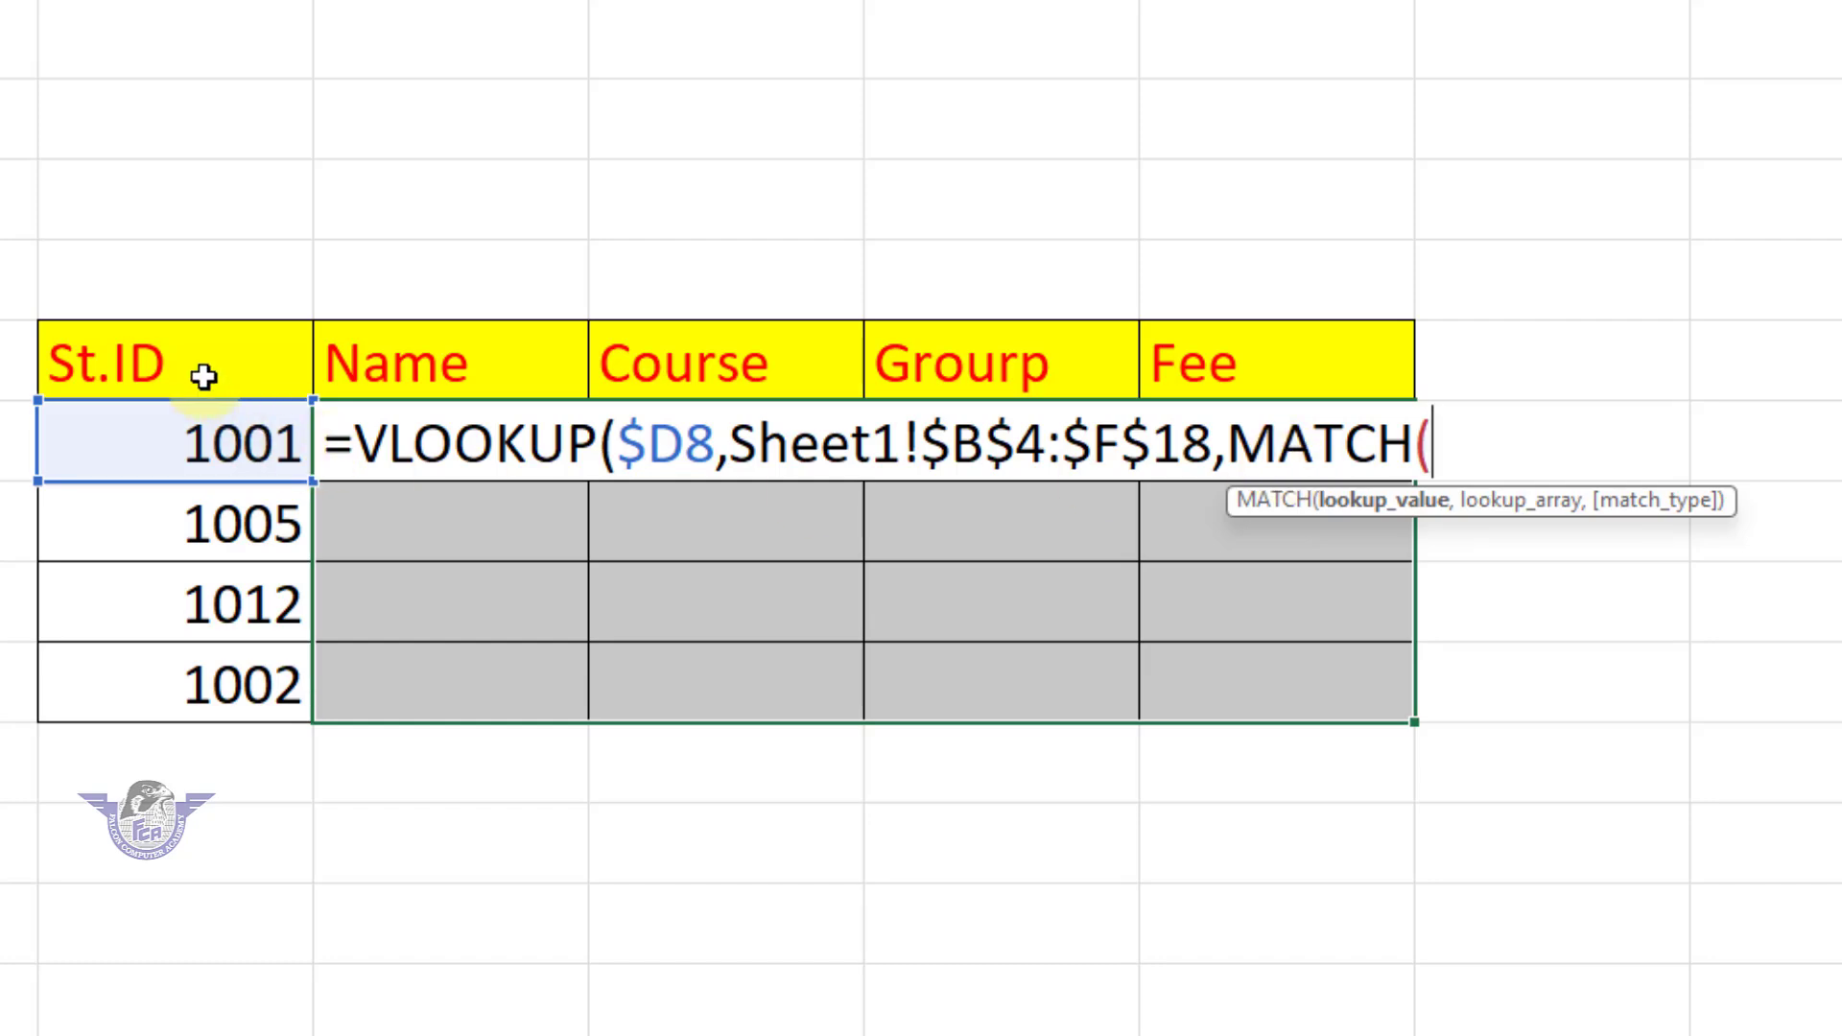
pyautogui.click(423, 371)
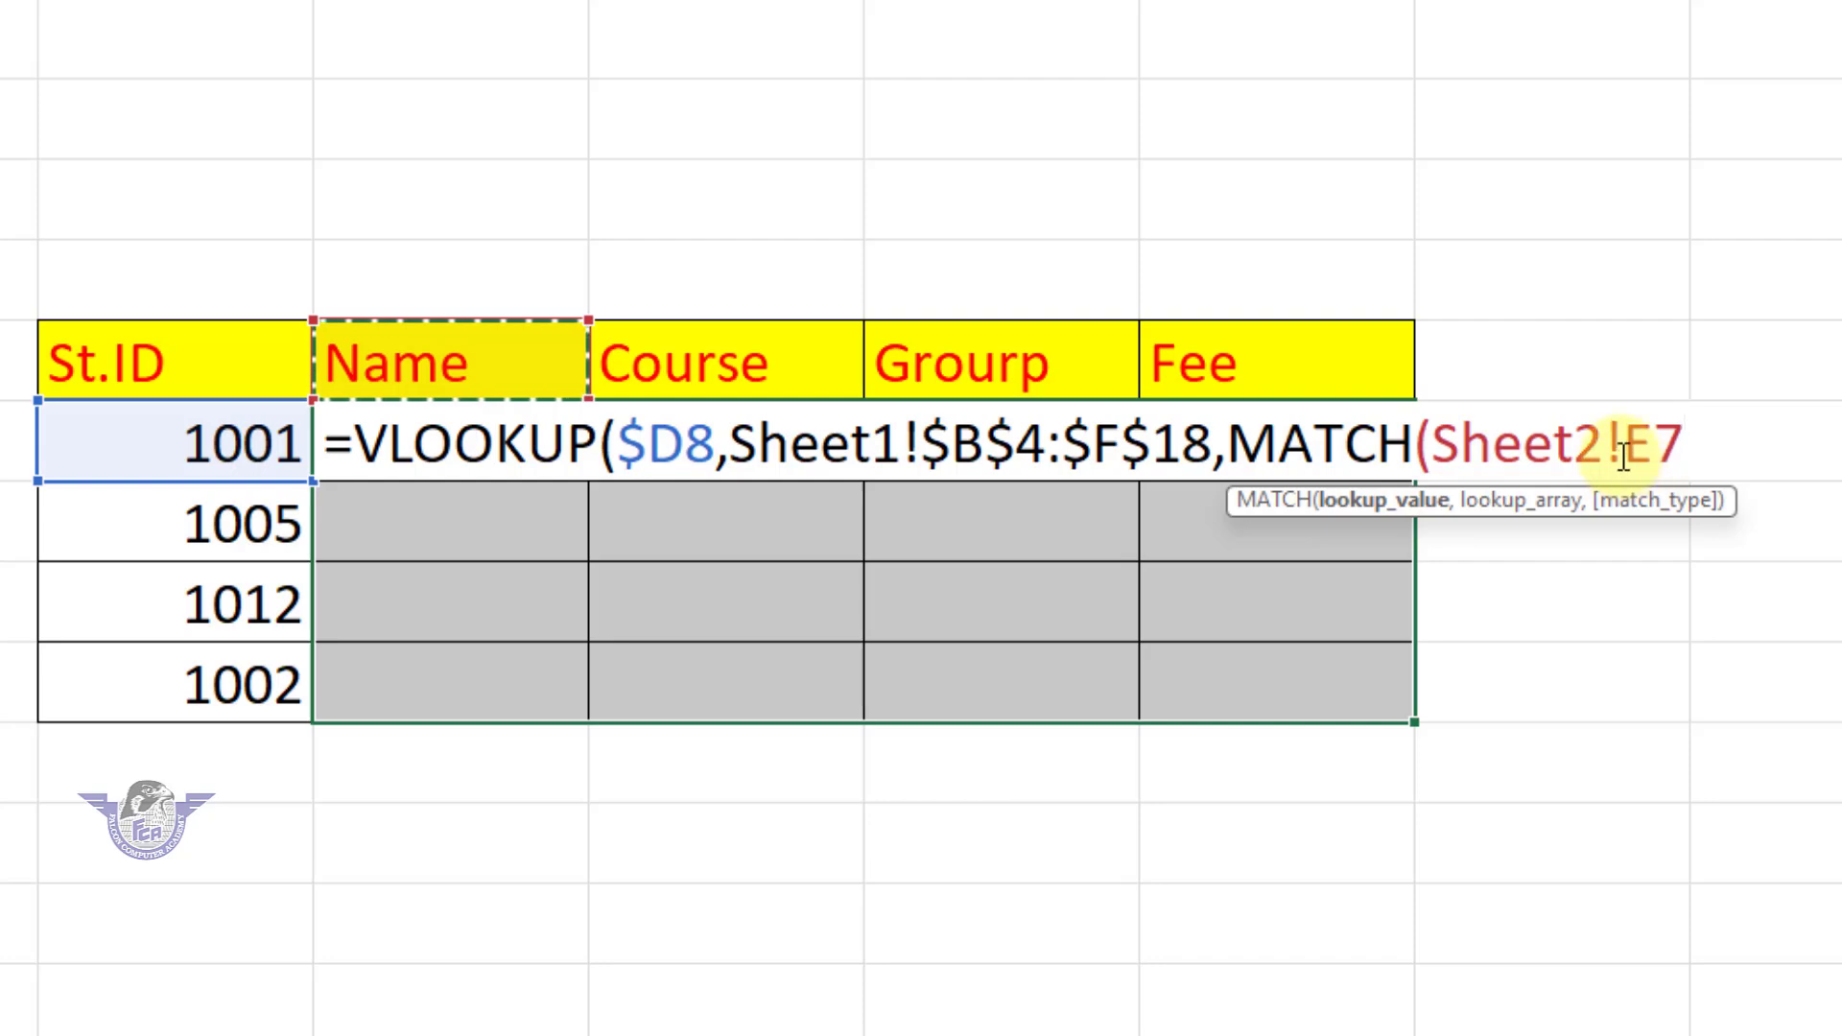
pyautogui.moveTo(1635, 465); pyautogui.dragTo(1441, 455)
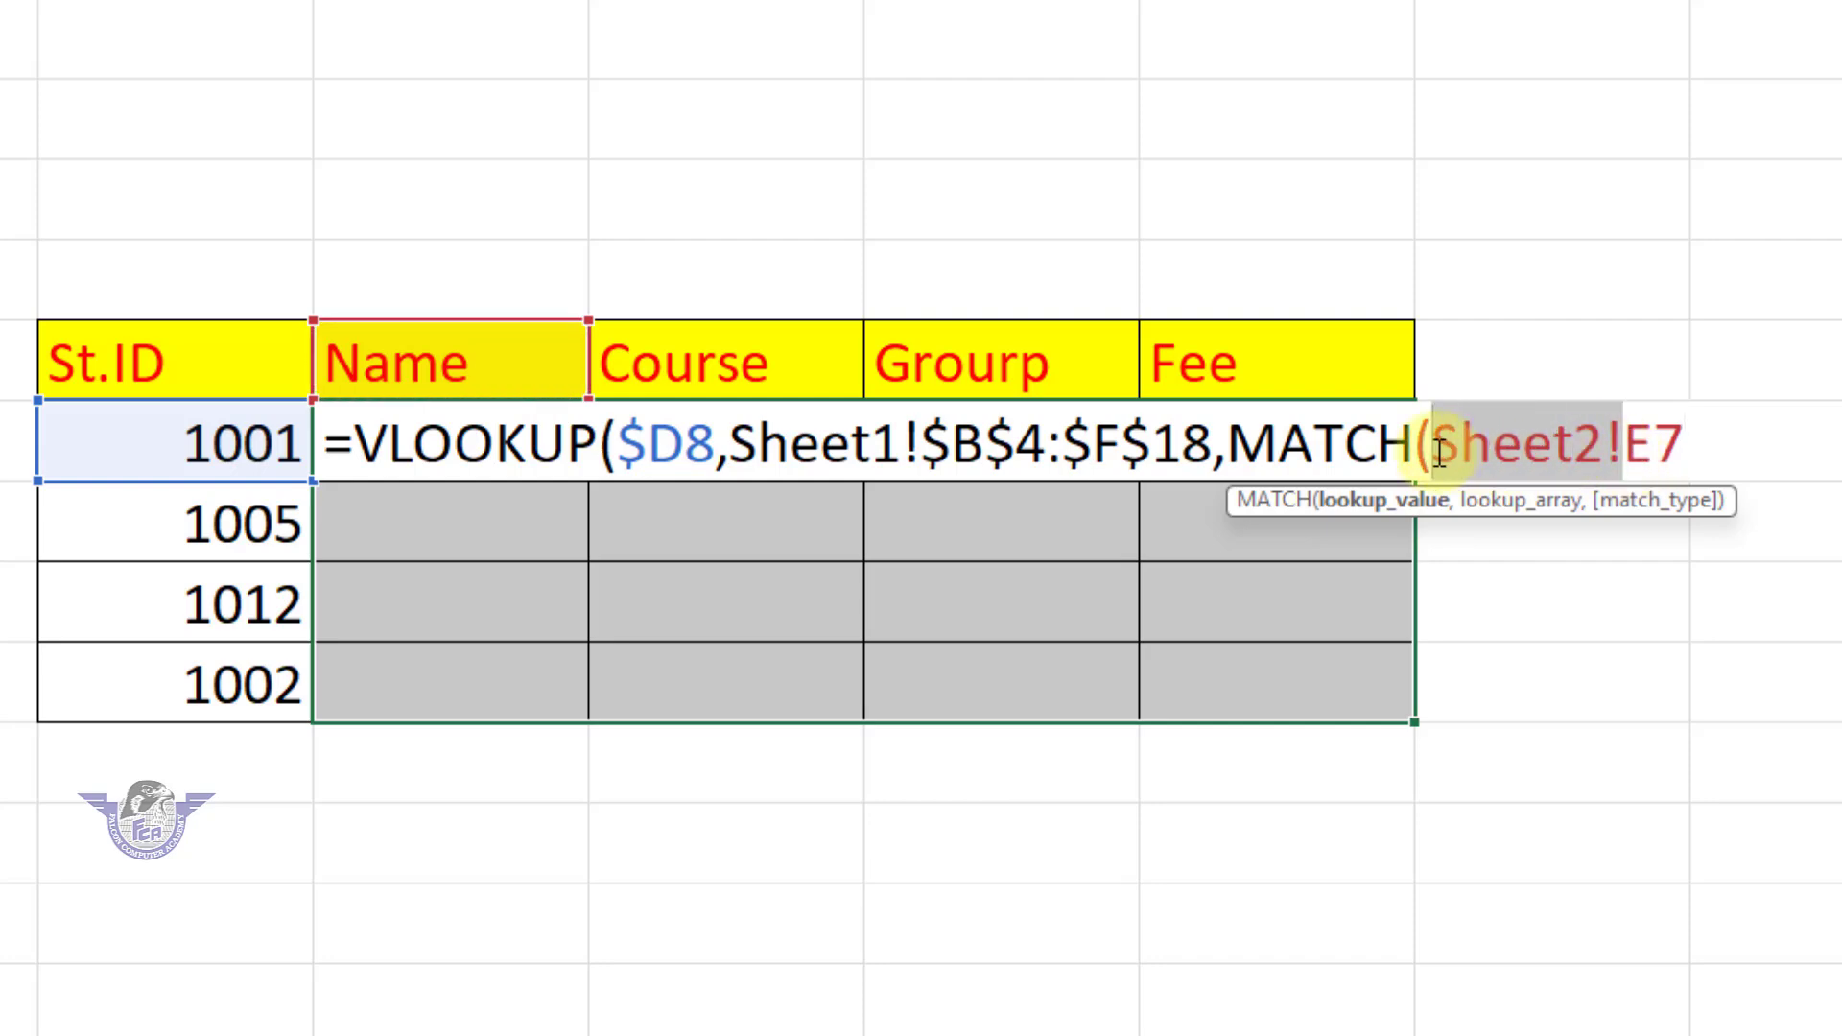
pyautogui.press('Delete')
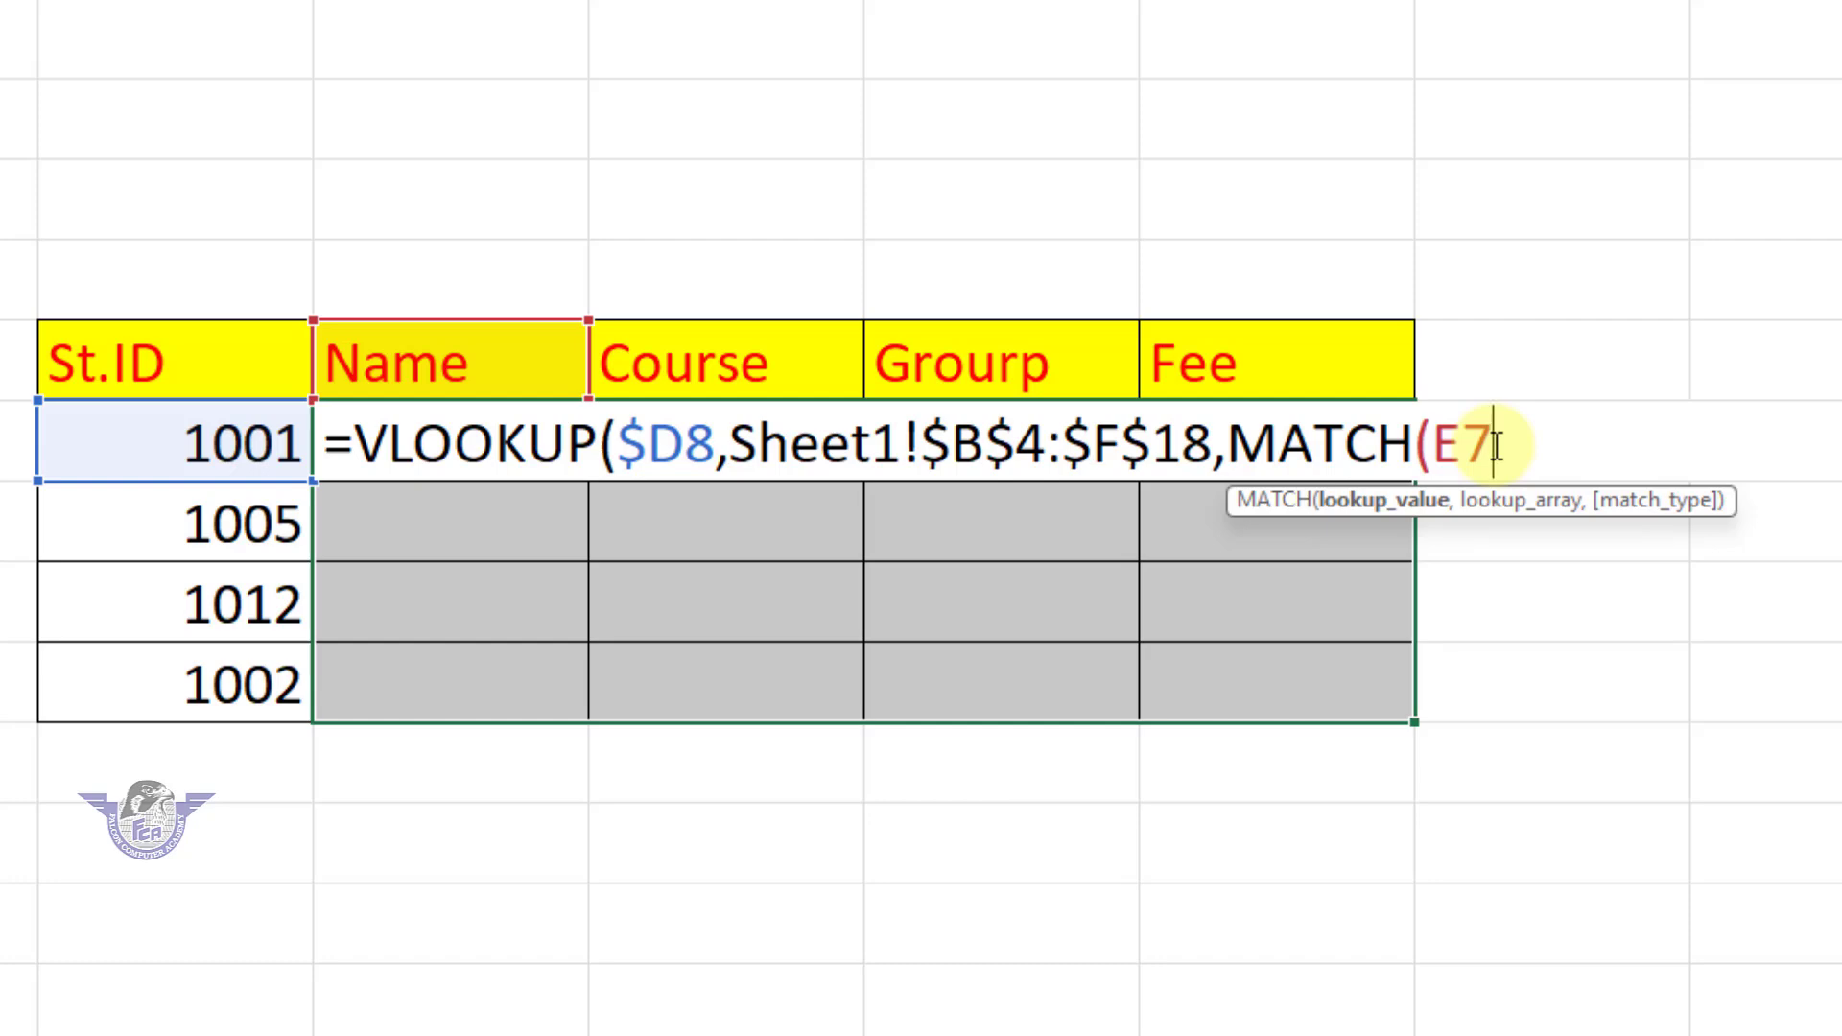
pyautogui.press('F4')
pyautogui.press('F4')
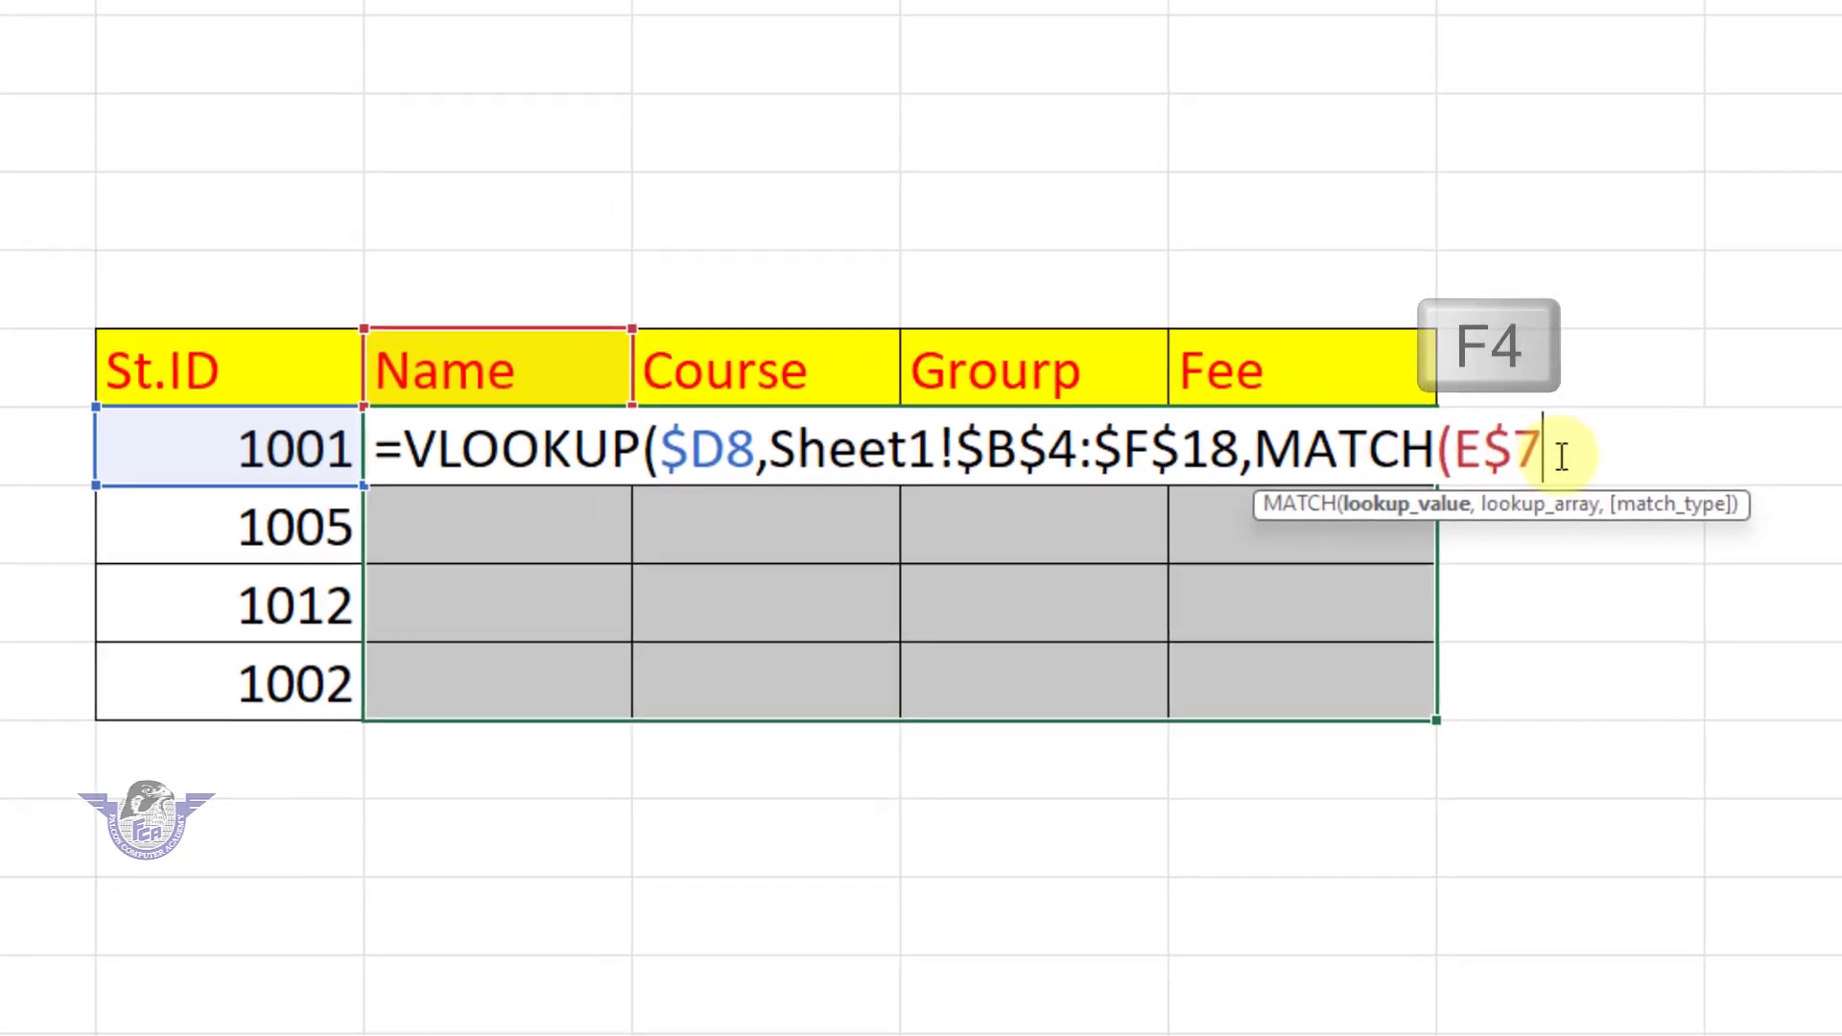
pyautogui.write(',')
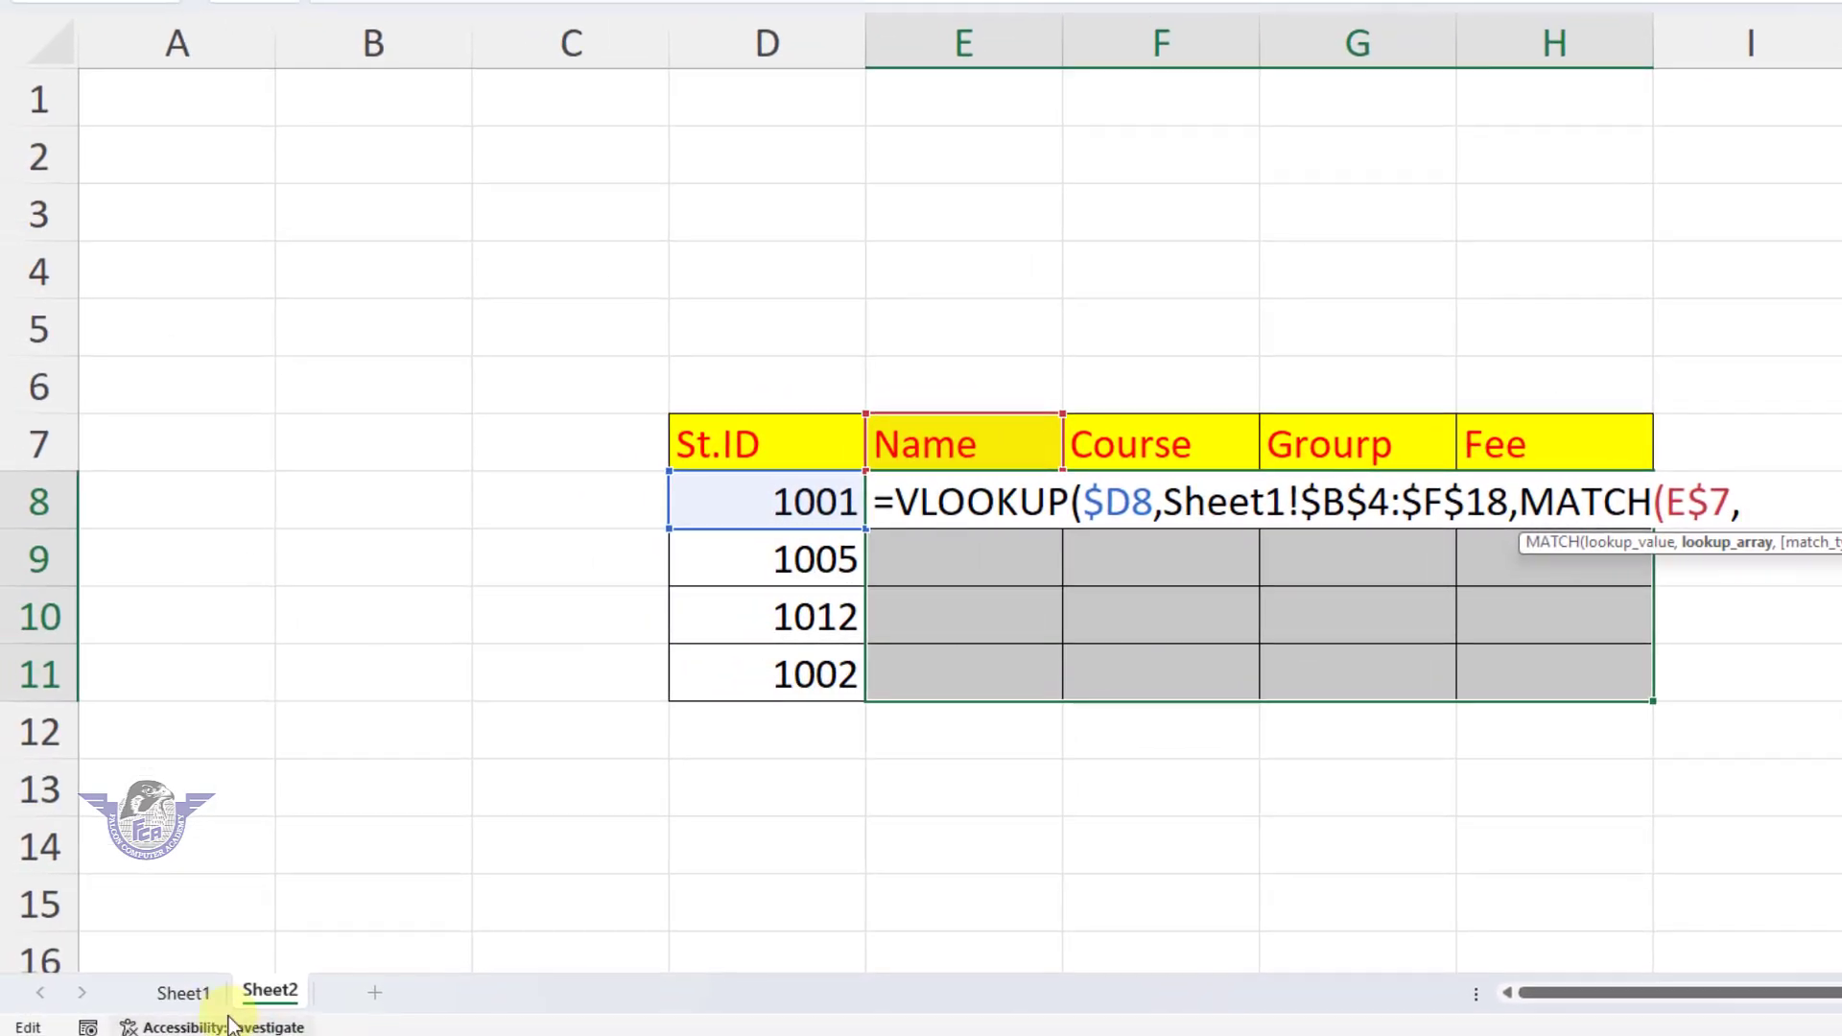
# Set the MATCH lookup array to the Sheet1 header row as the absolute range Sheet1!$B$4:$F$4.
pyautogui.click(186, 996)
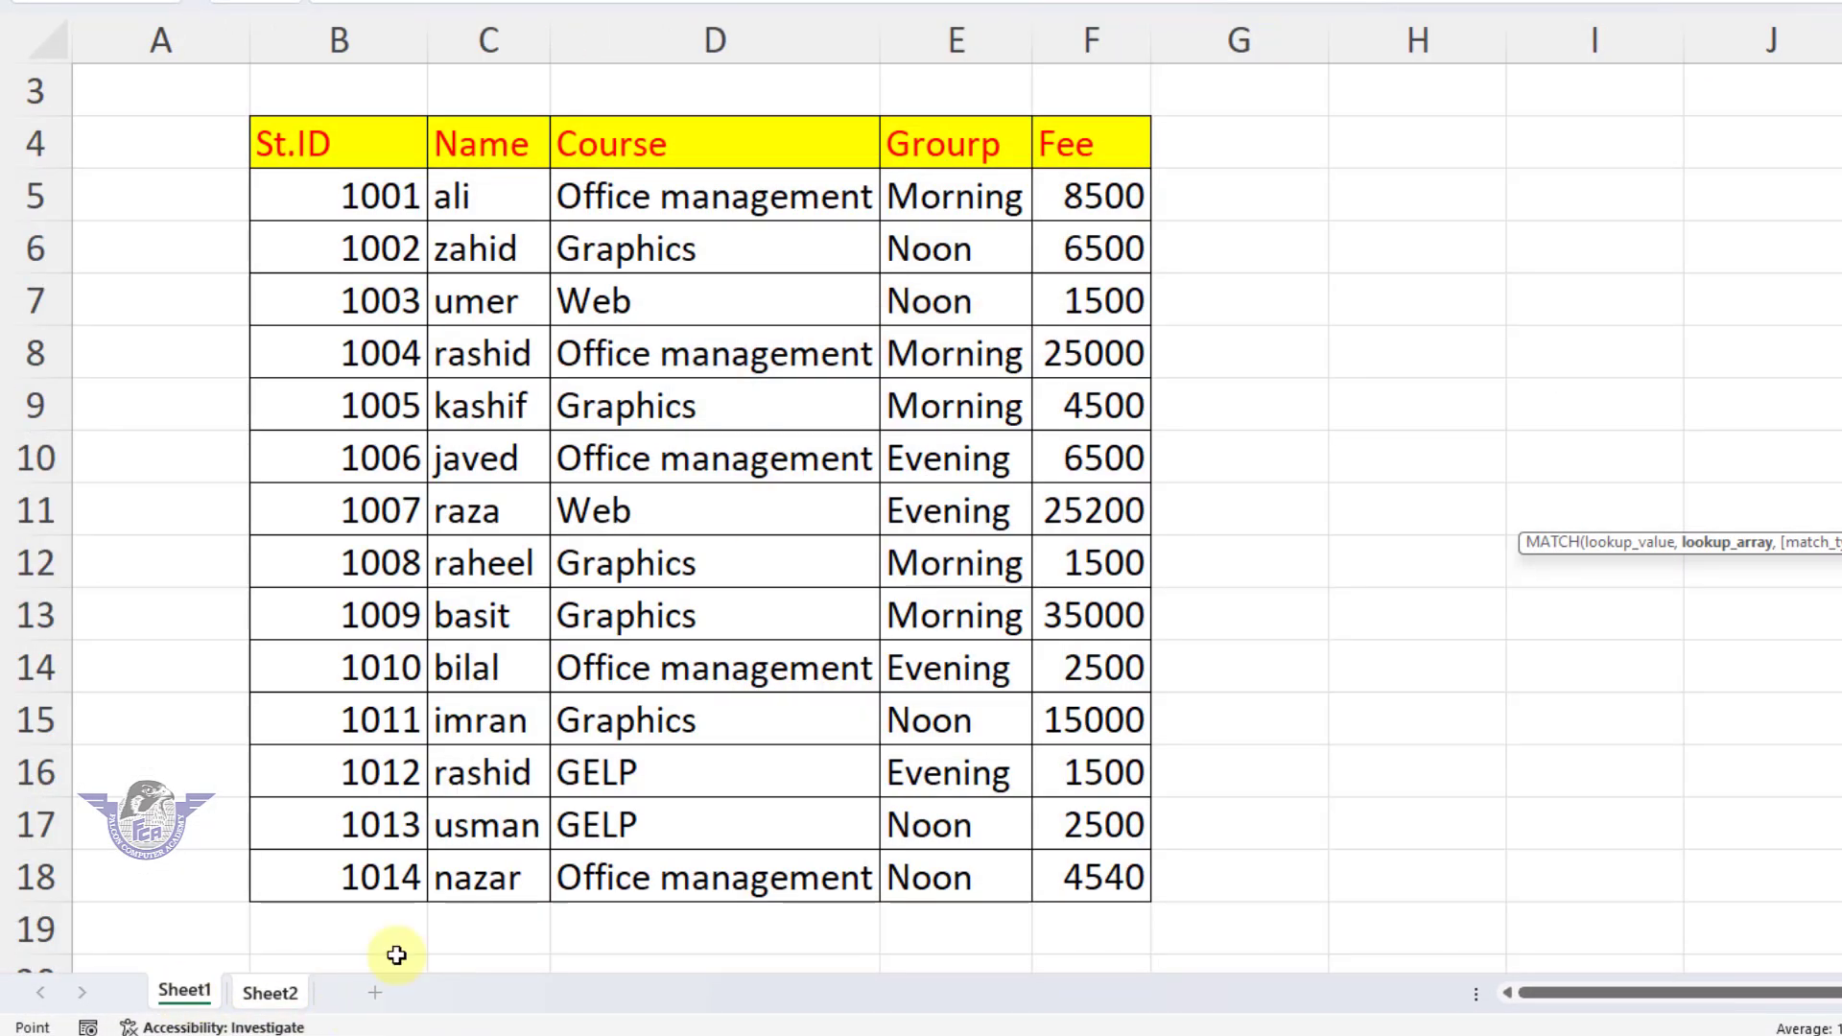
pyautogui.click(376, 143)
pyautogui.moveTo(375, 143); pyautogui.dragTo(1049, 144)
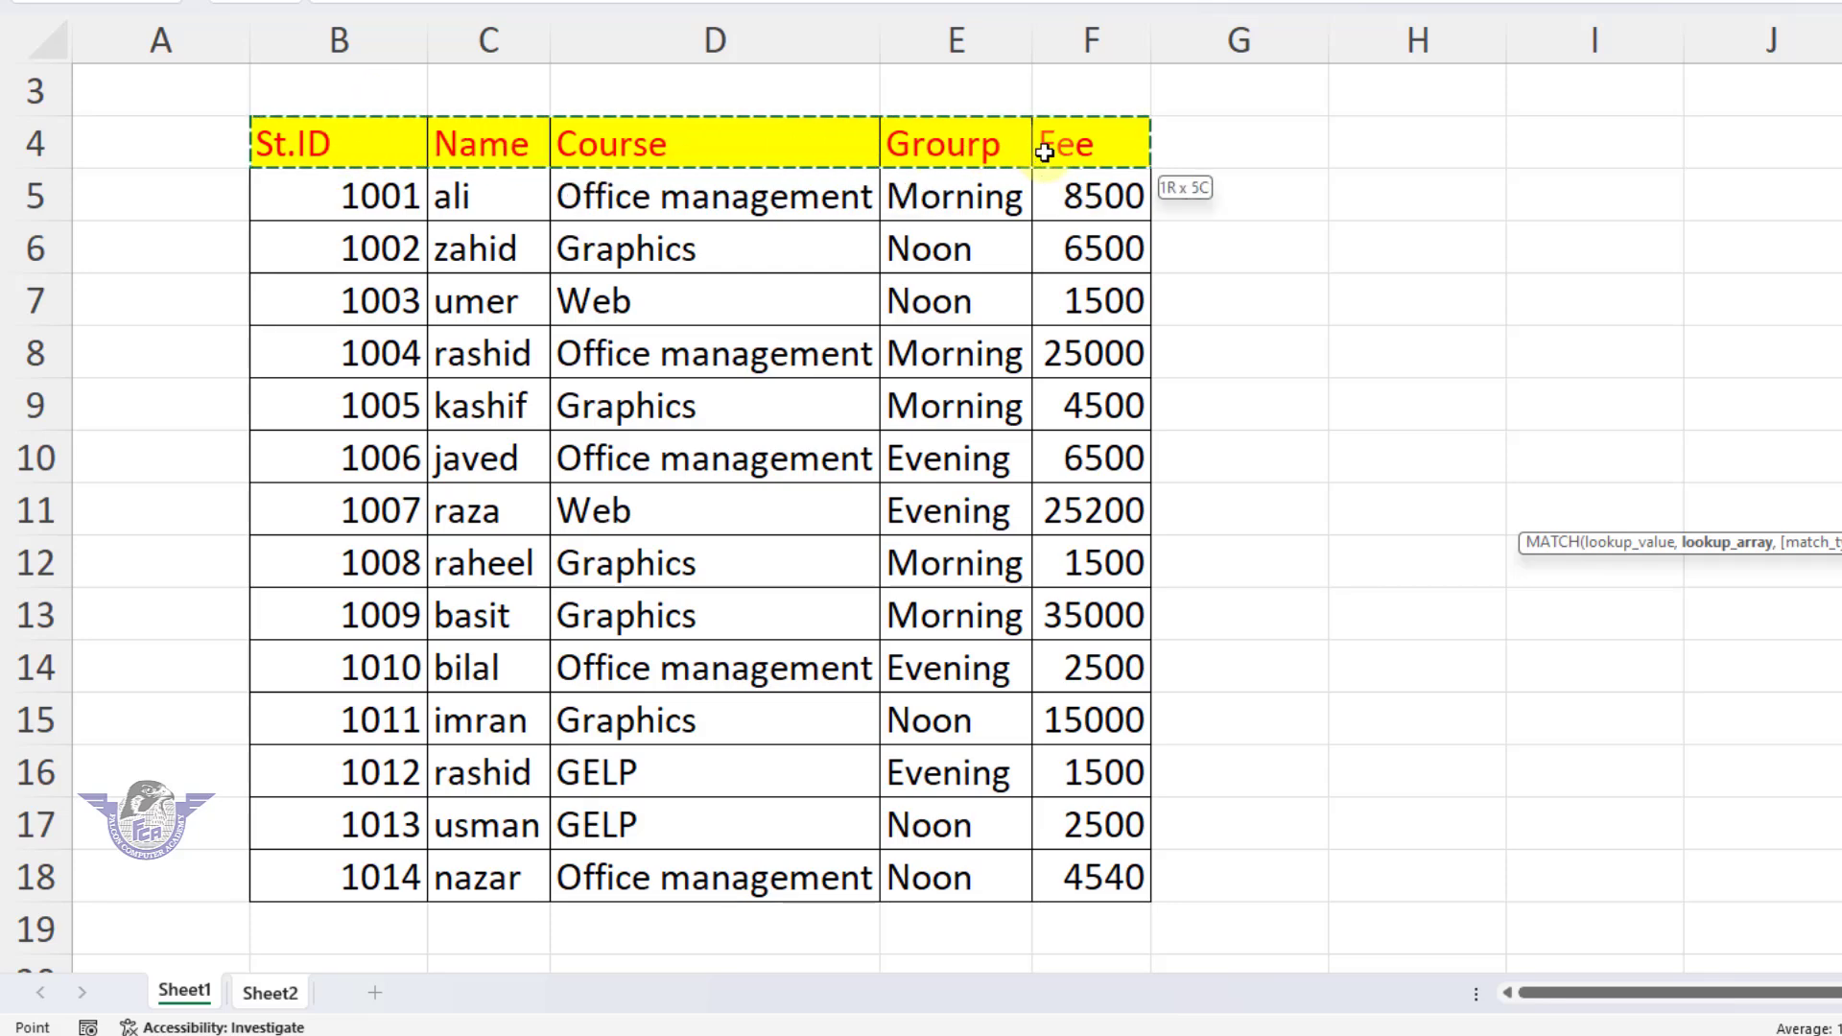
pyautogui.press('F4')
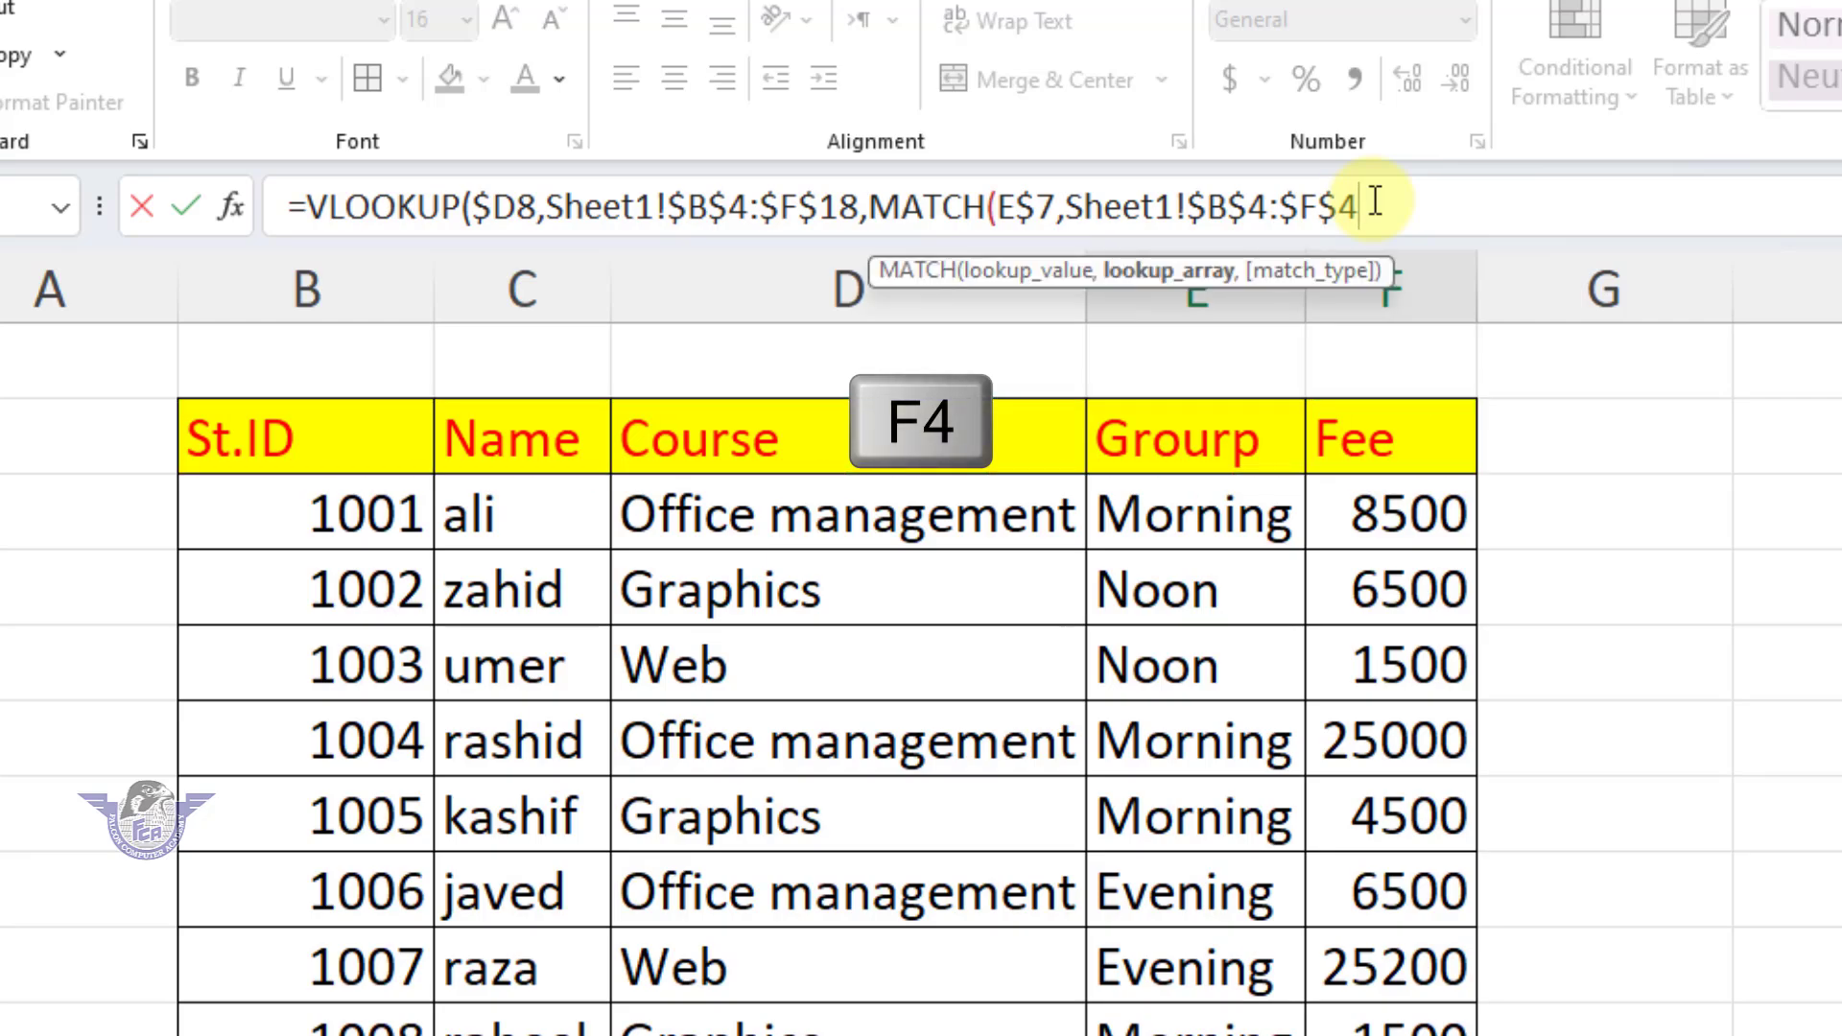
pyautogui.write(',')
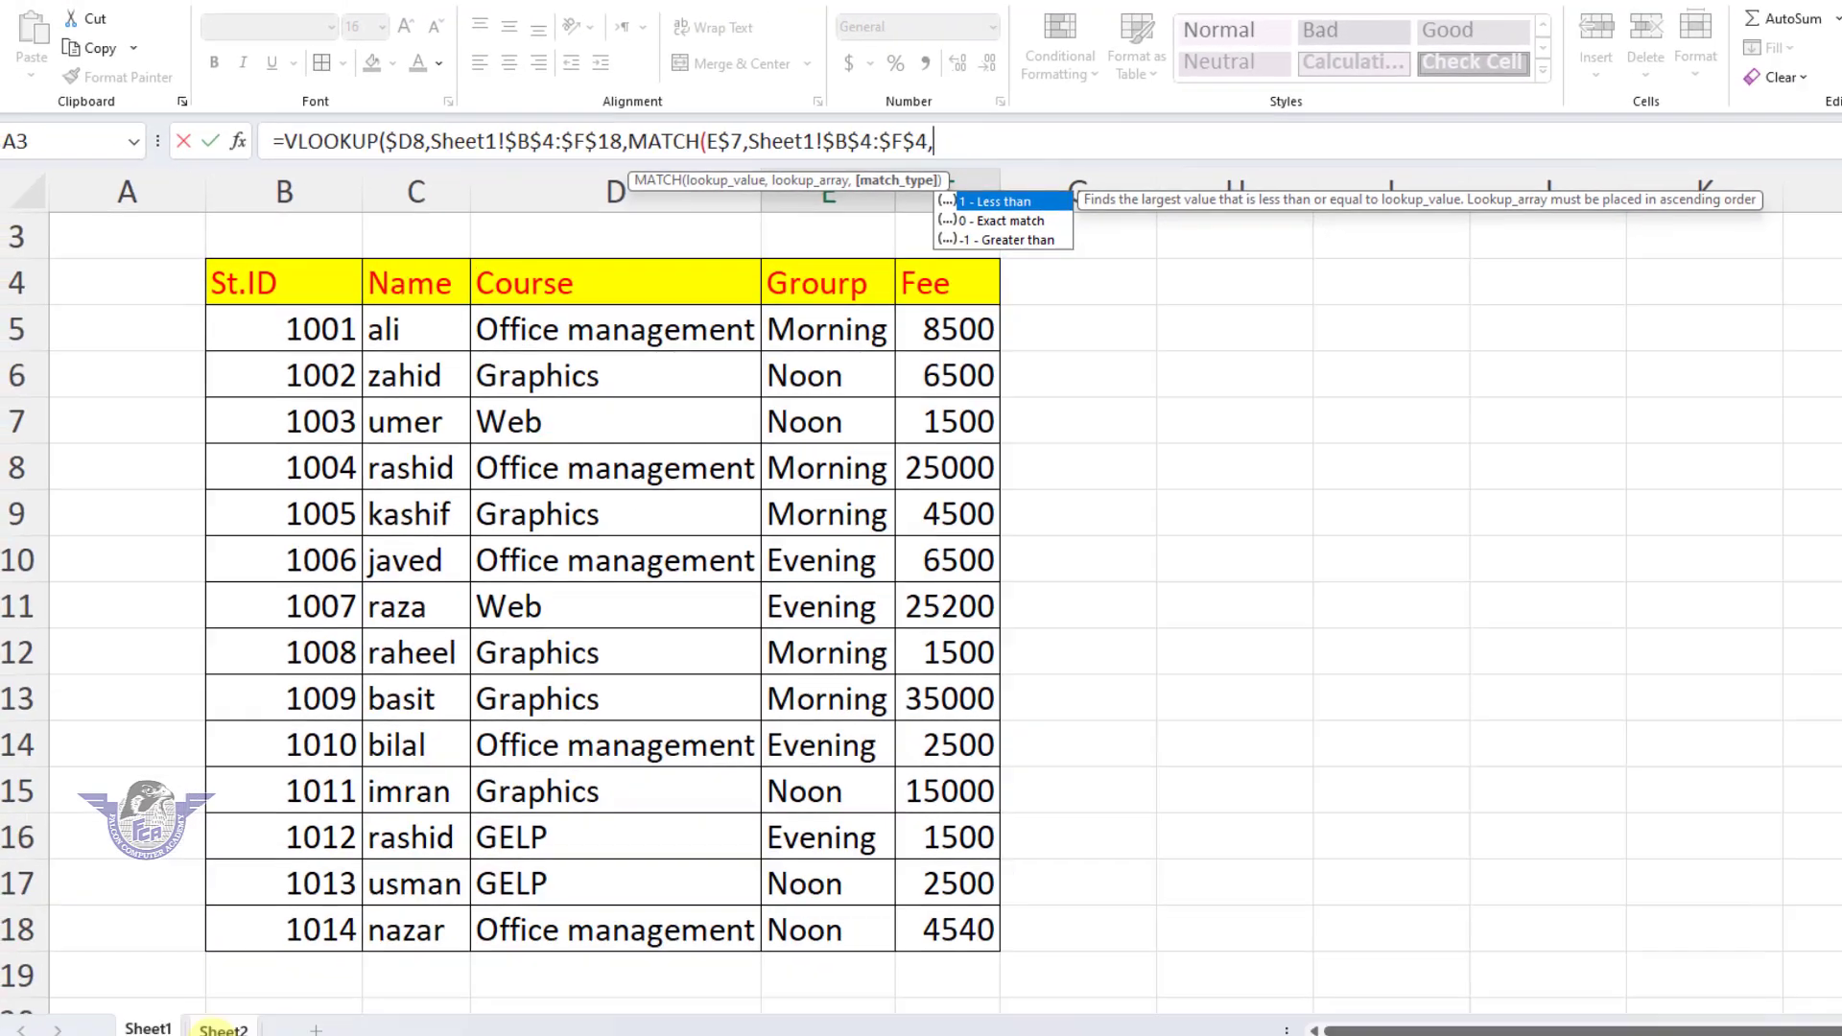
# Back on Sheet2, replace the stray Sheet2! reference with match type 0, and close the VLOOKUP with range lookup 0.
pyautogui.click(224, 1028)
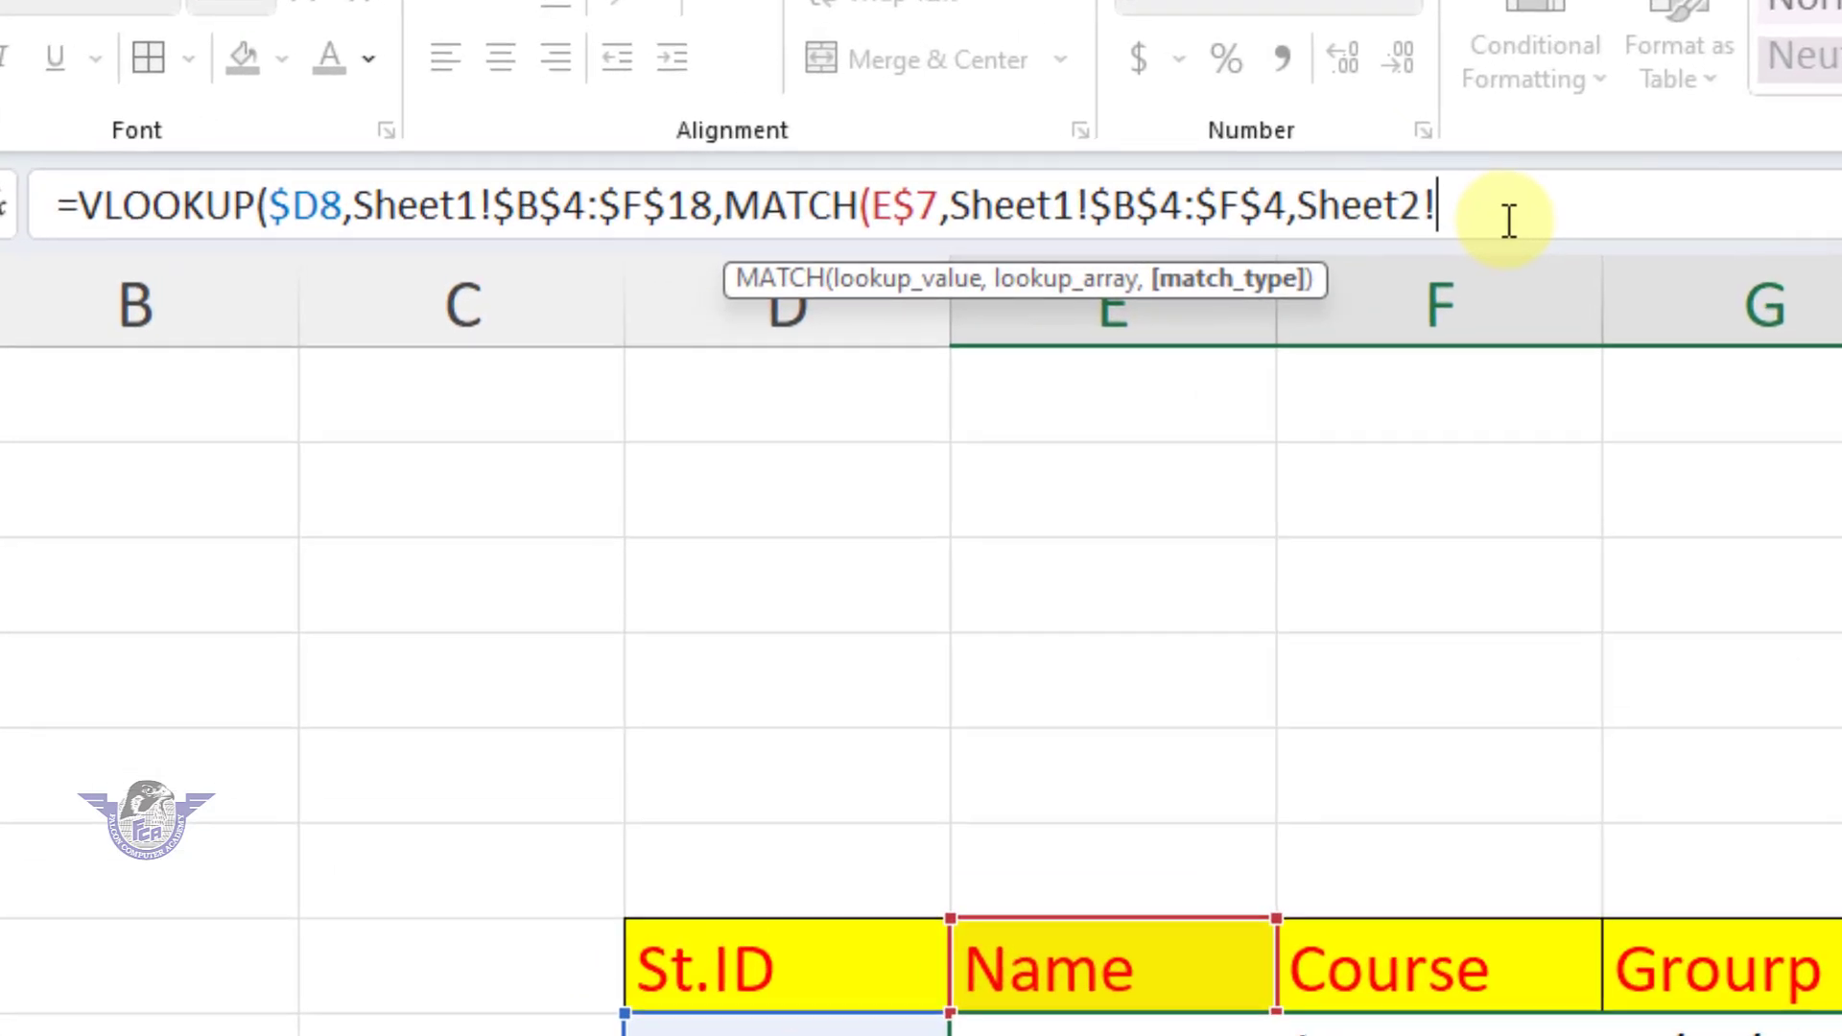
pyautogui.press('BackSpace')
pyautogui.press('BackSpace')
pyautogui.press('BackSpace')
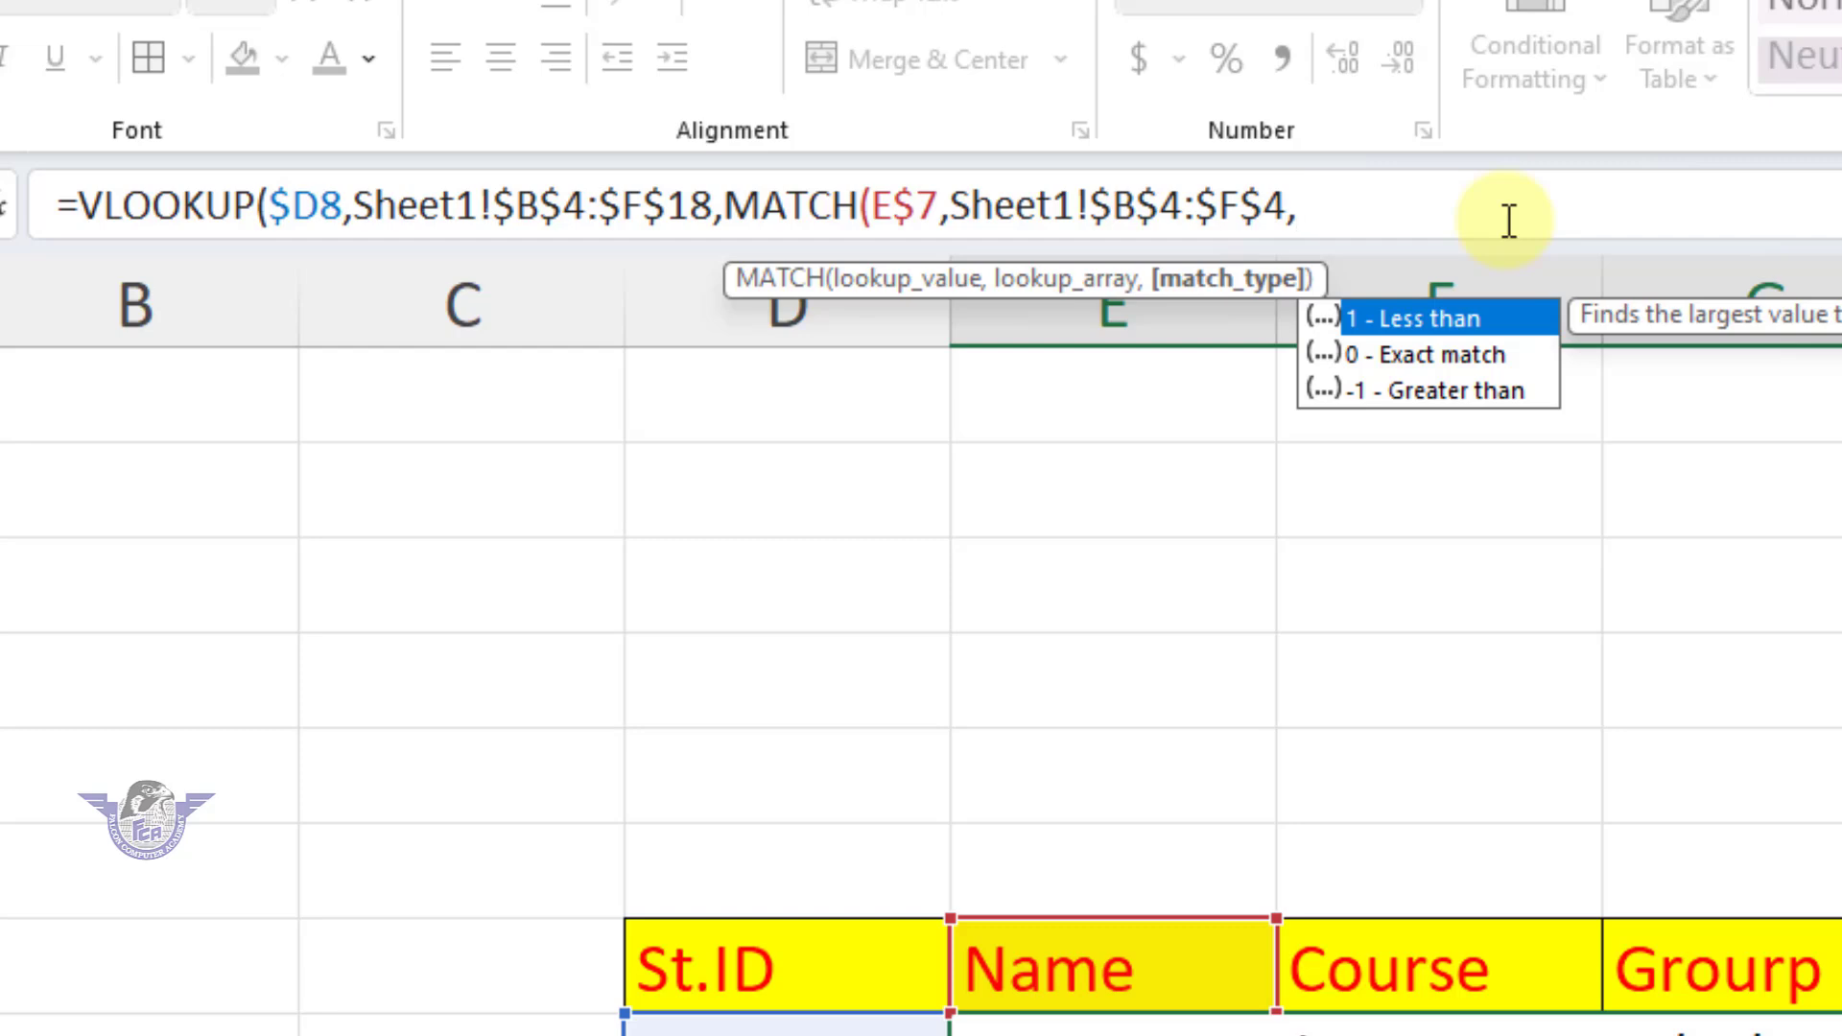
pyautogui.write('0),')
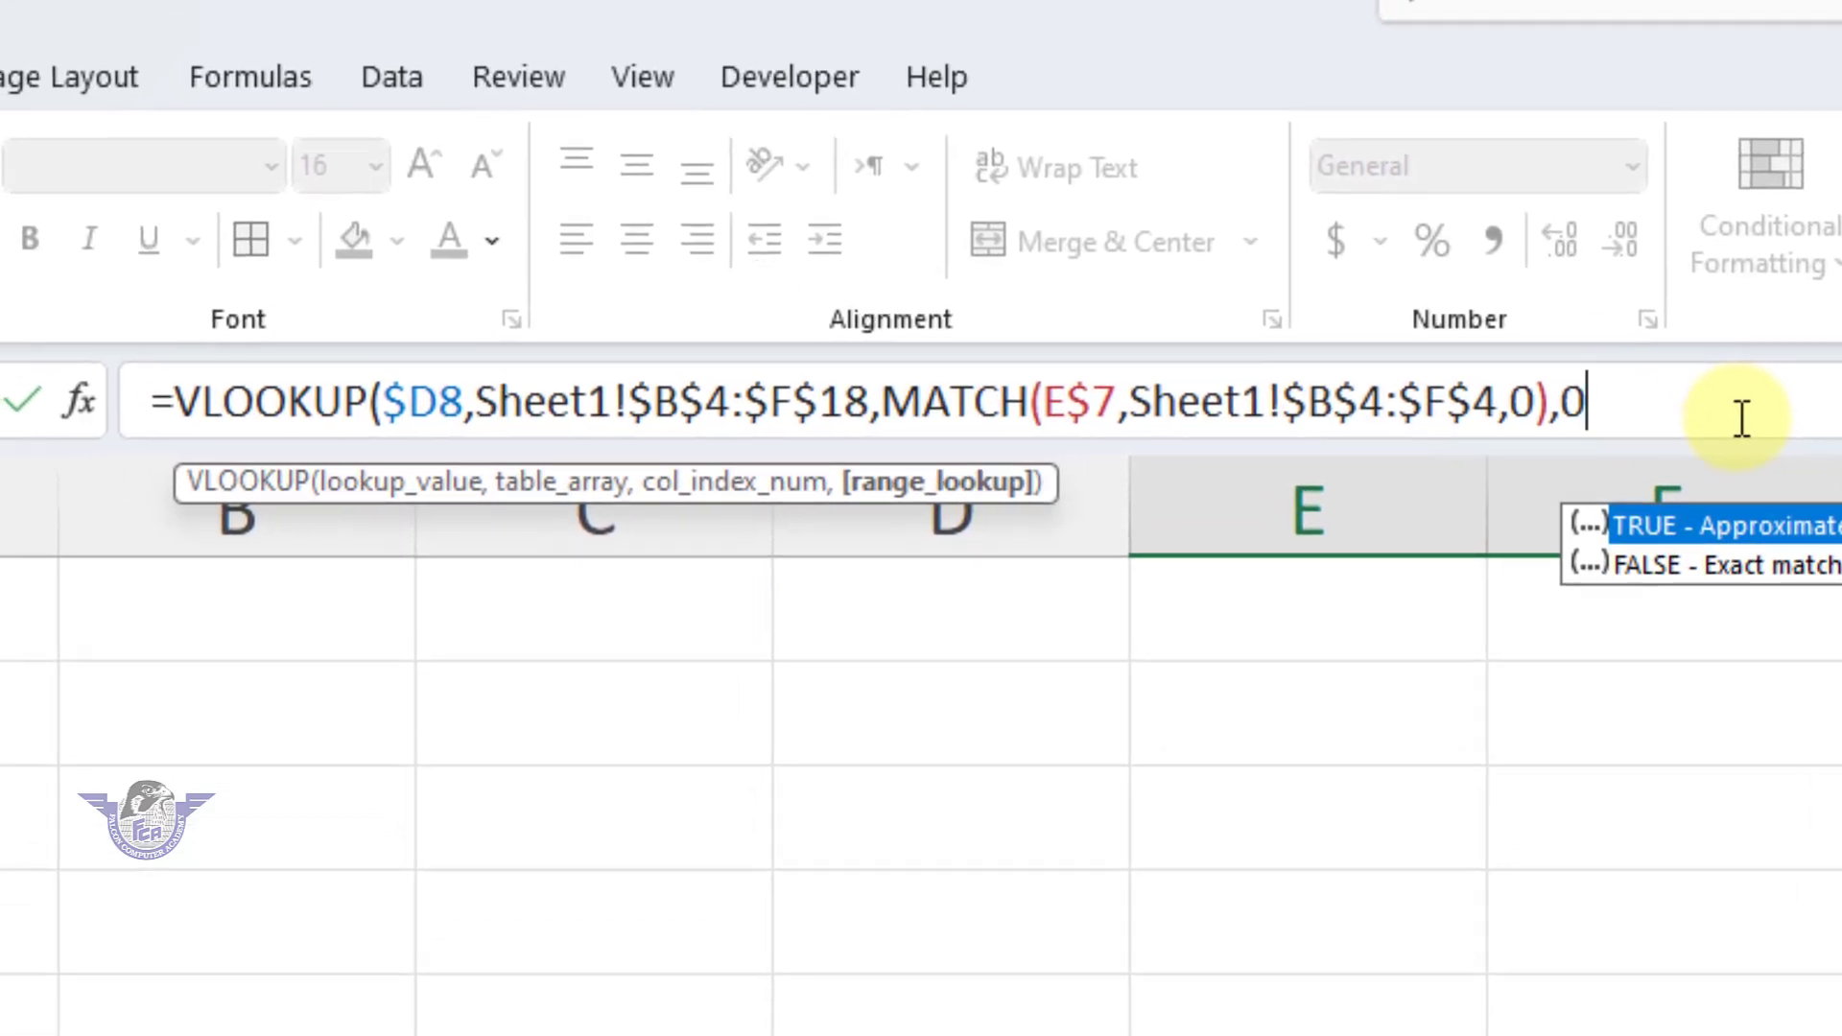
pyautogui.write('0)')
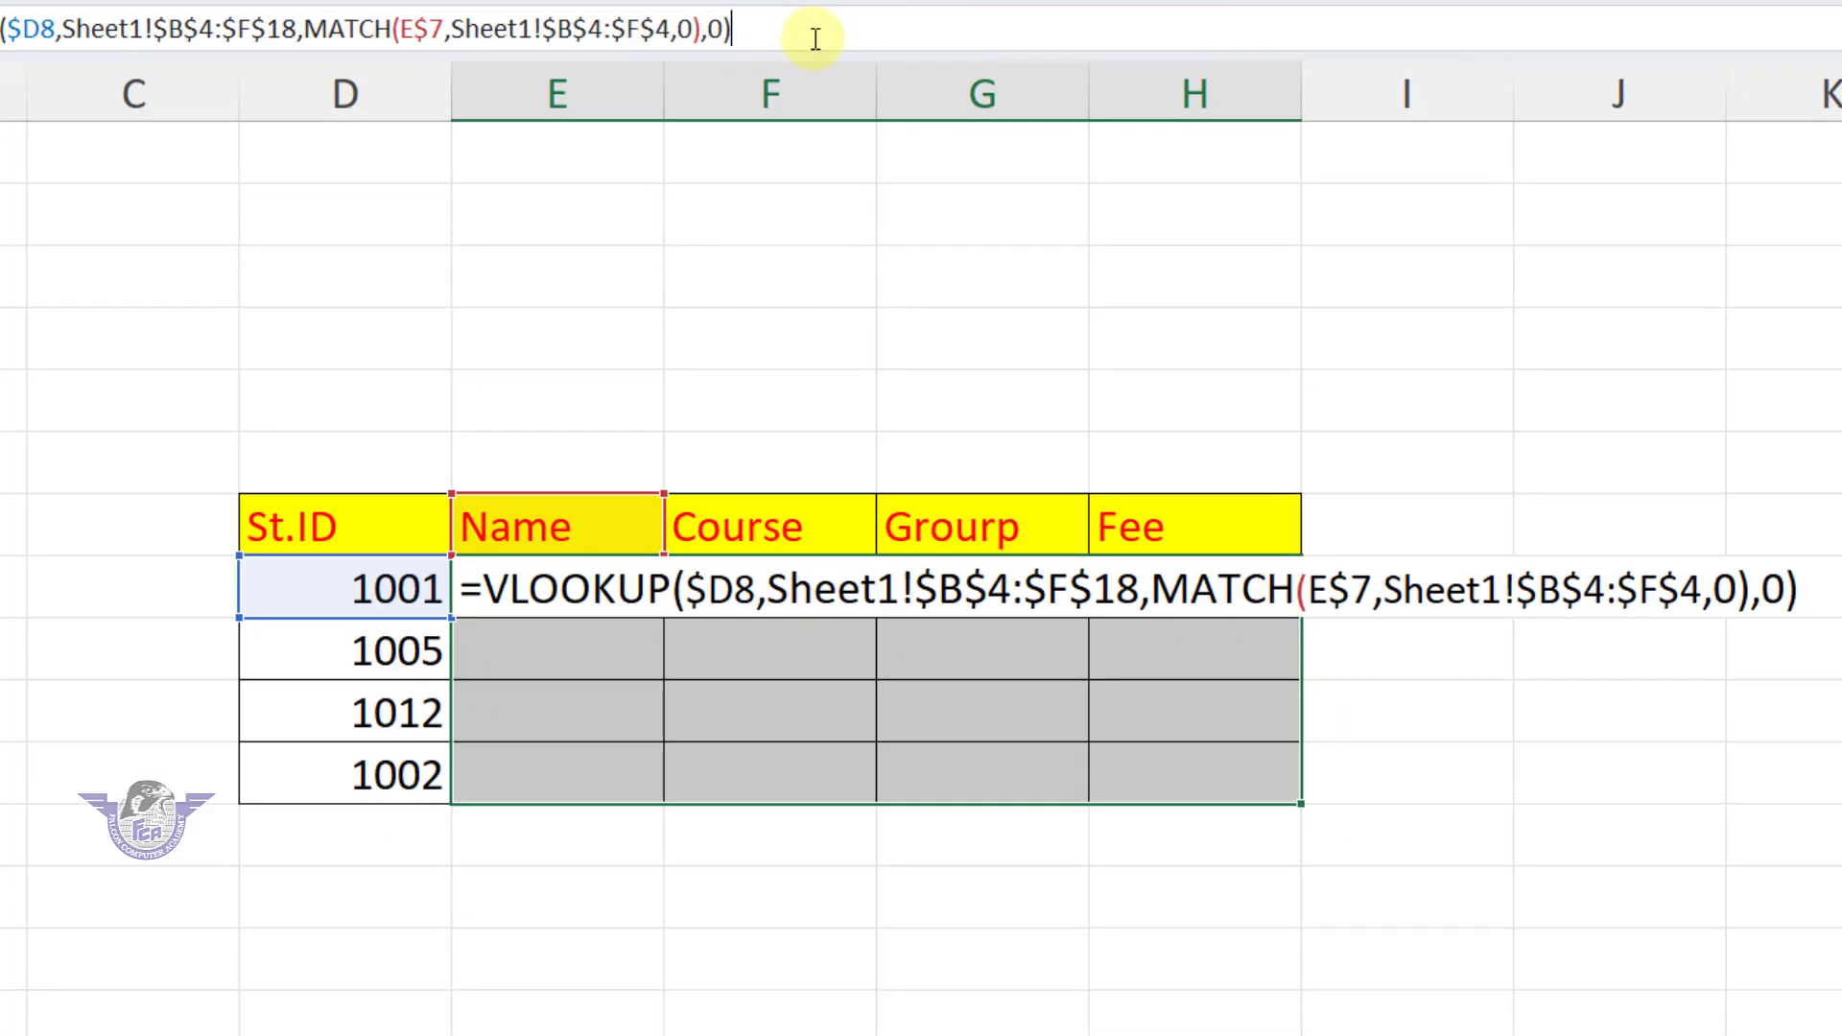
# Enter the completed VLOOKUP and MATCH formula into all selected cells of E8:H11 at once.
pyautogui.hotkey('ctrl', 'Return')
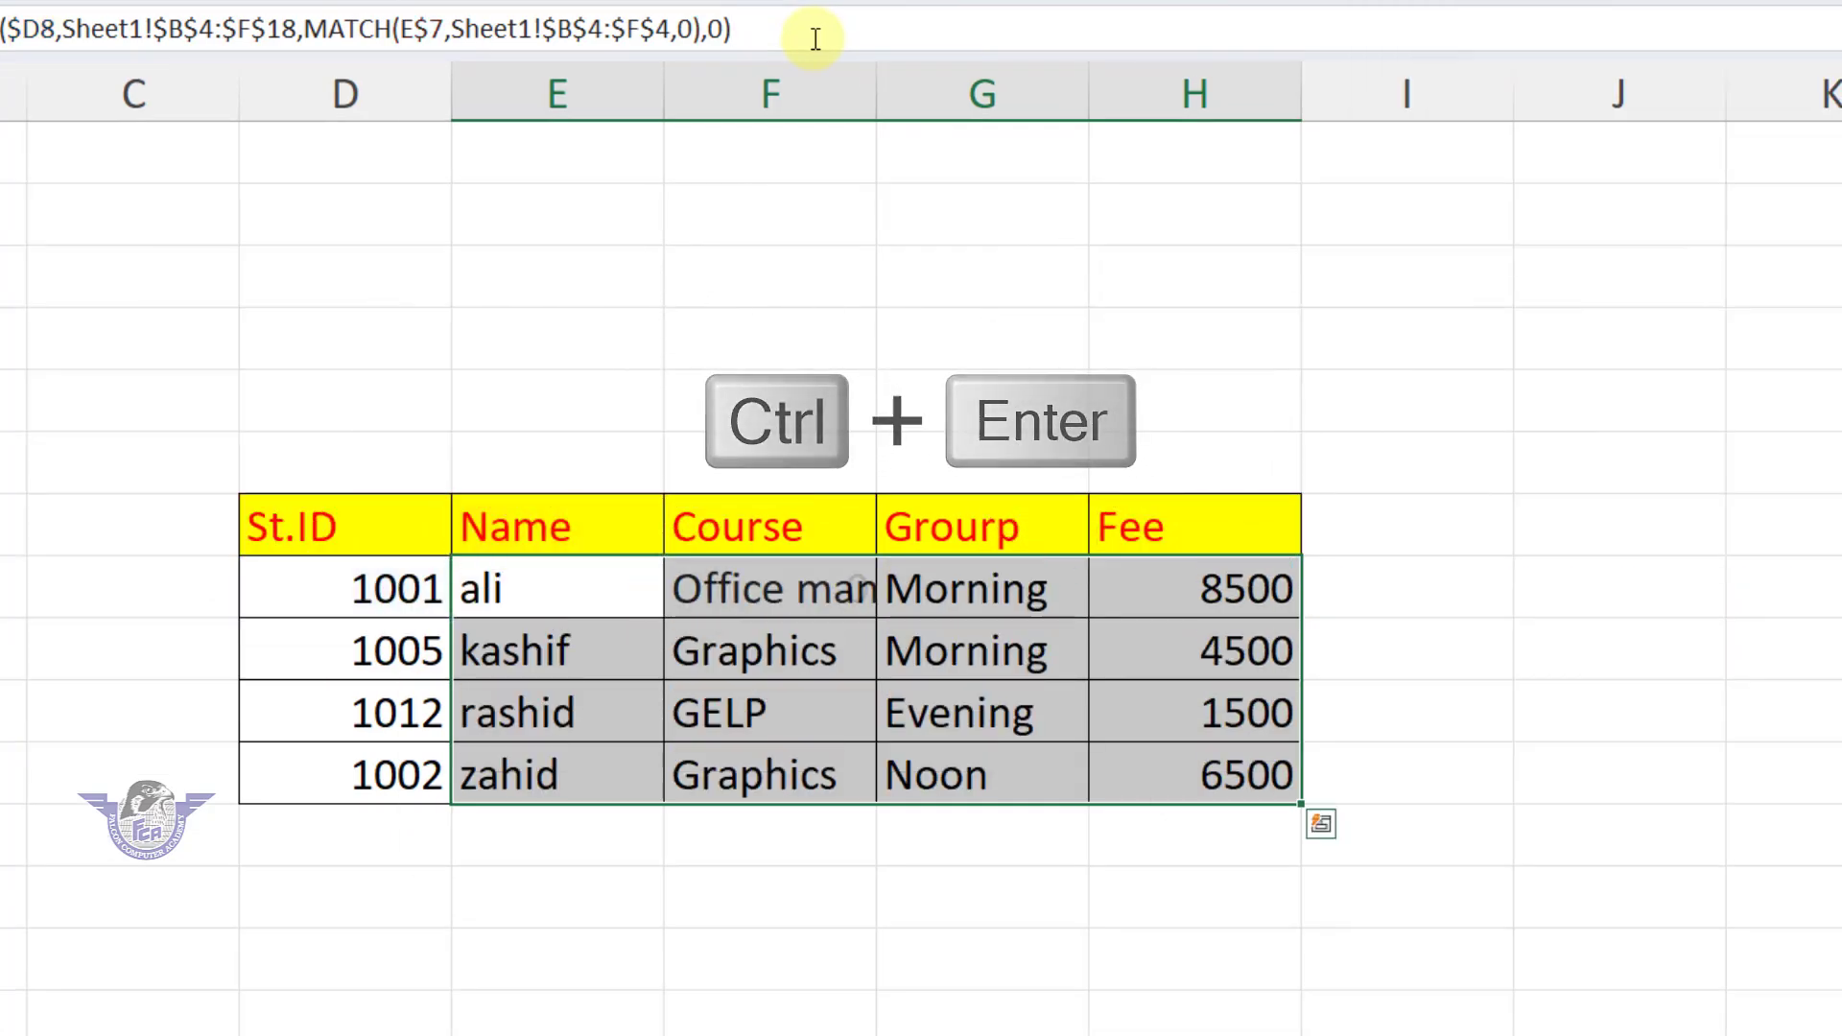
pyautogui.click(498, 696)
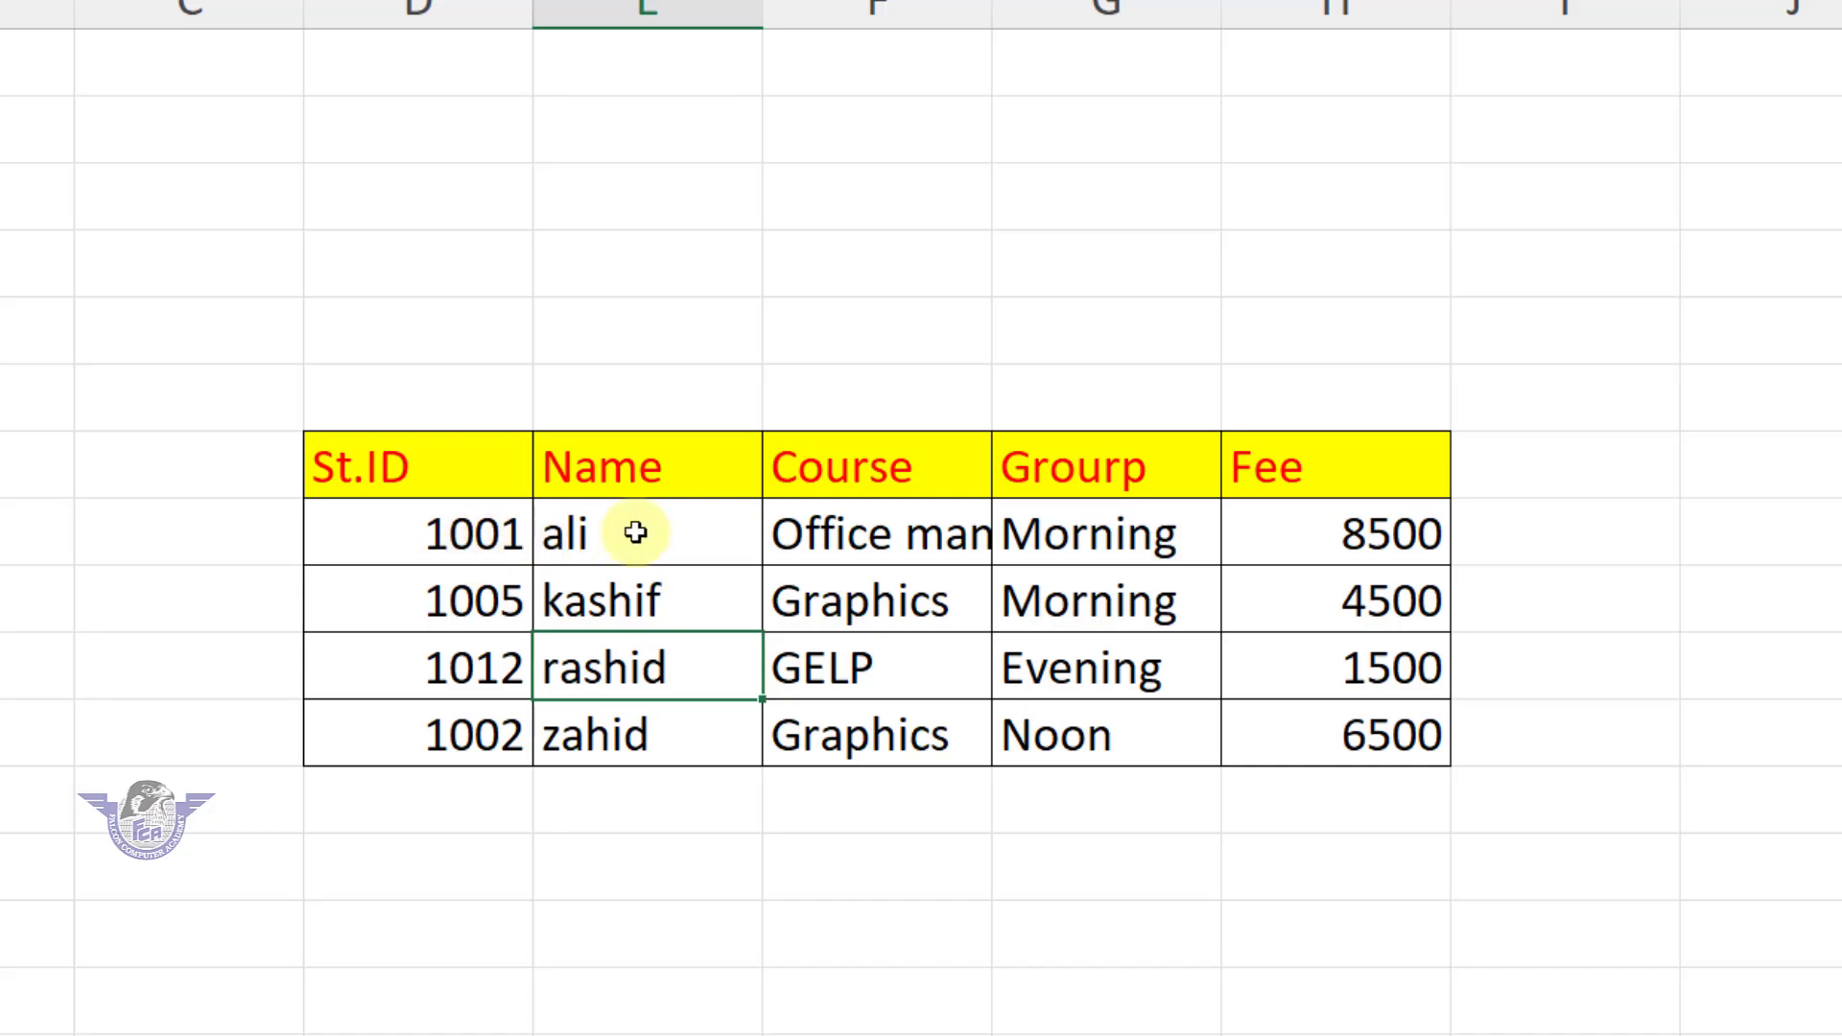
# Compare the names and courses returned on Sheet2 with the matching student records on Sheet1, ending on Sheet2.
pyautogui.click(182, 977)
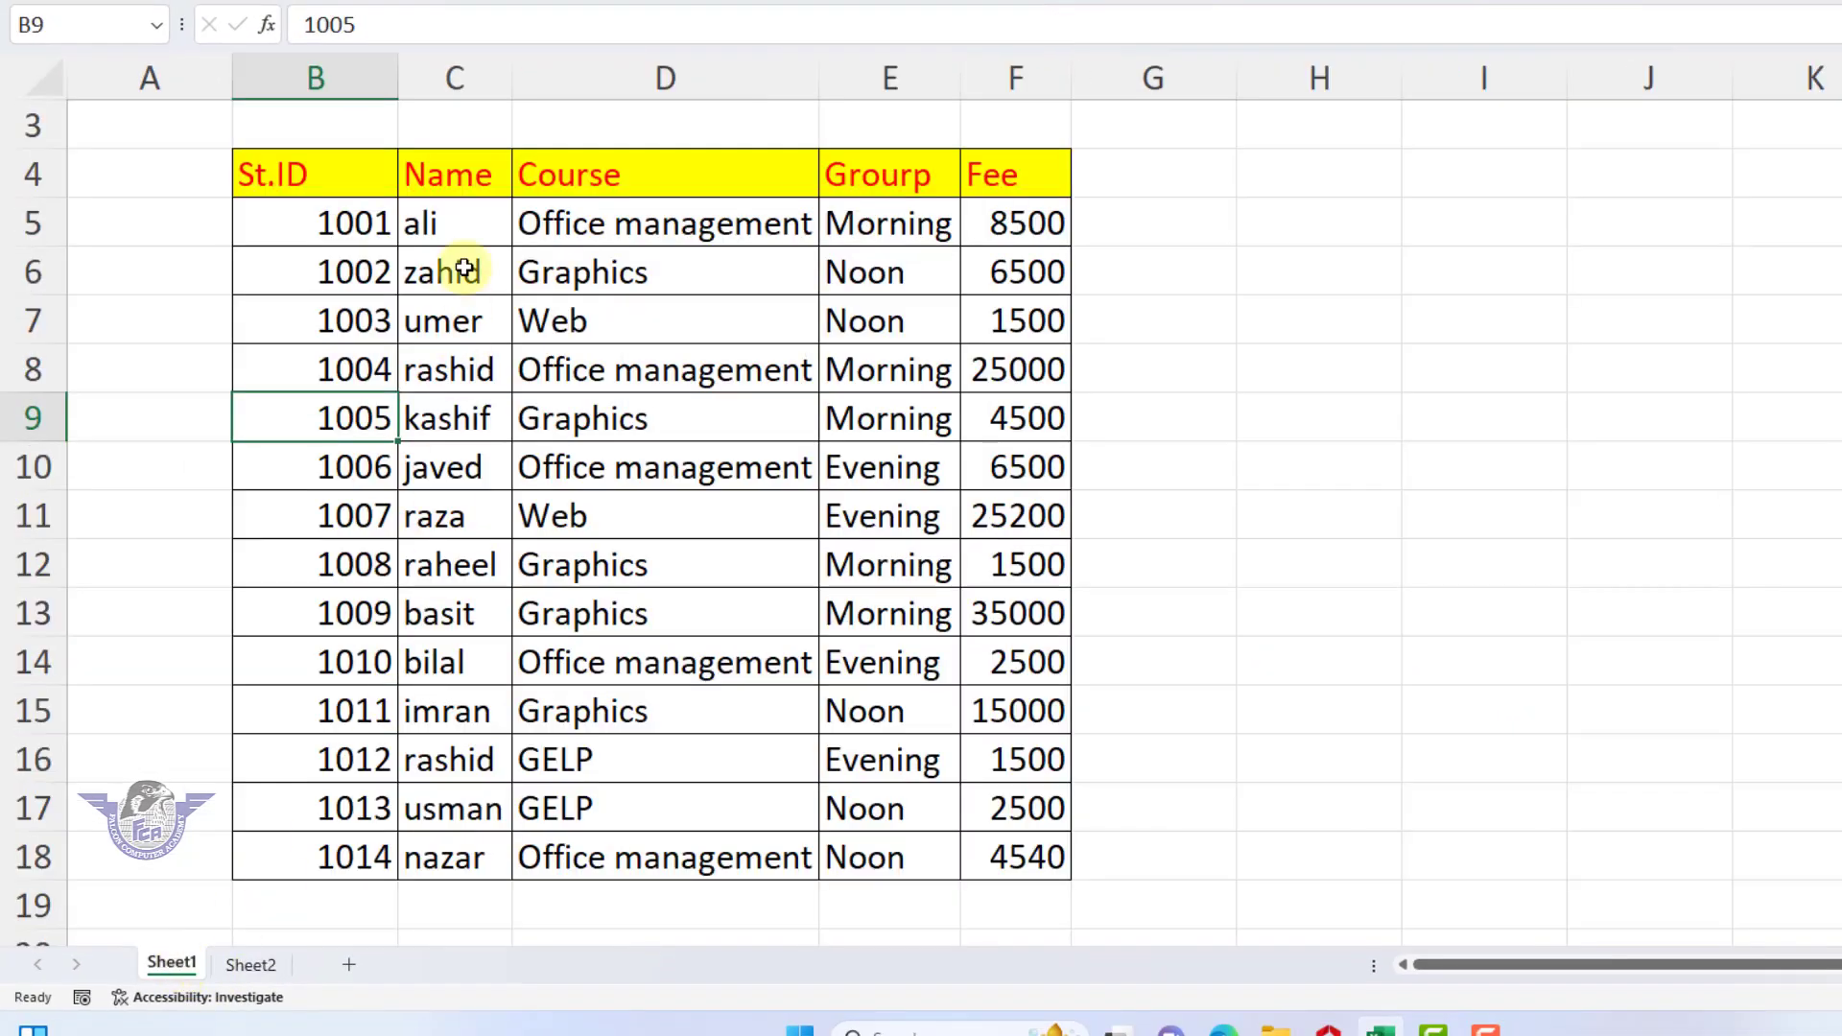
pyautogui.click(470, 235)
pyautogui.click(485, 276)
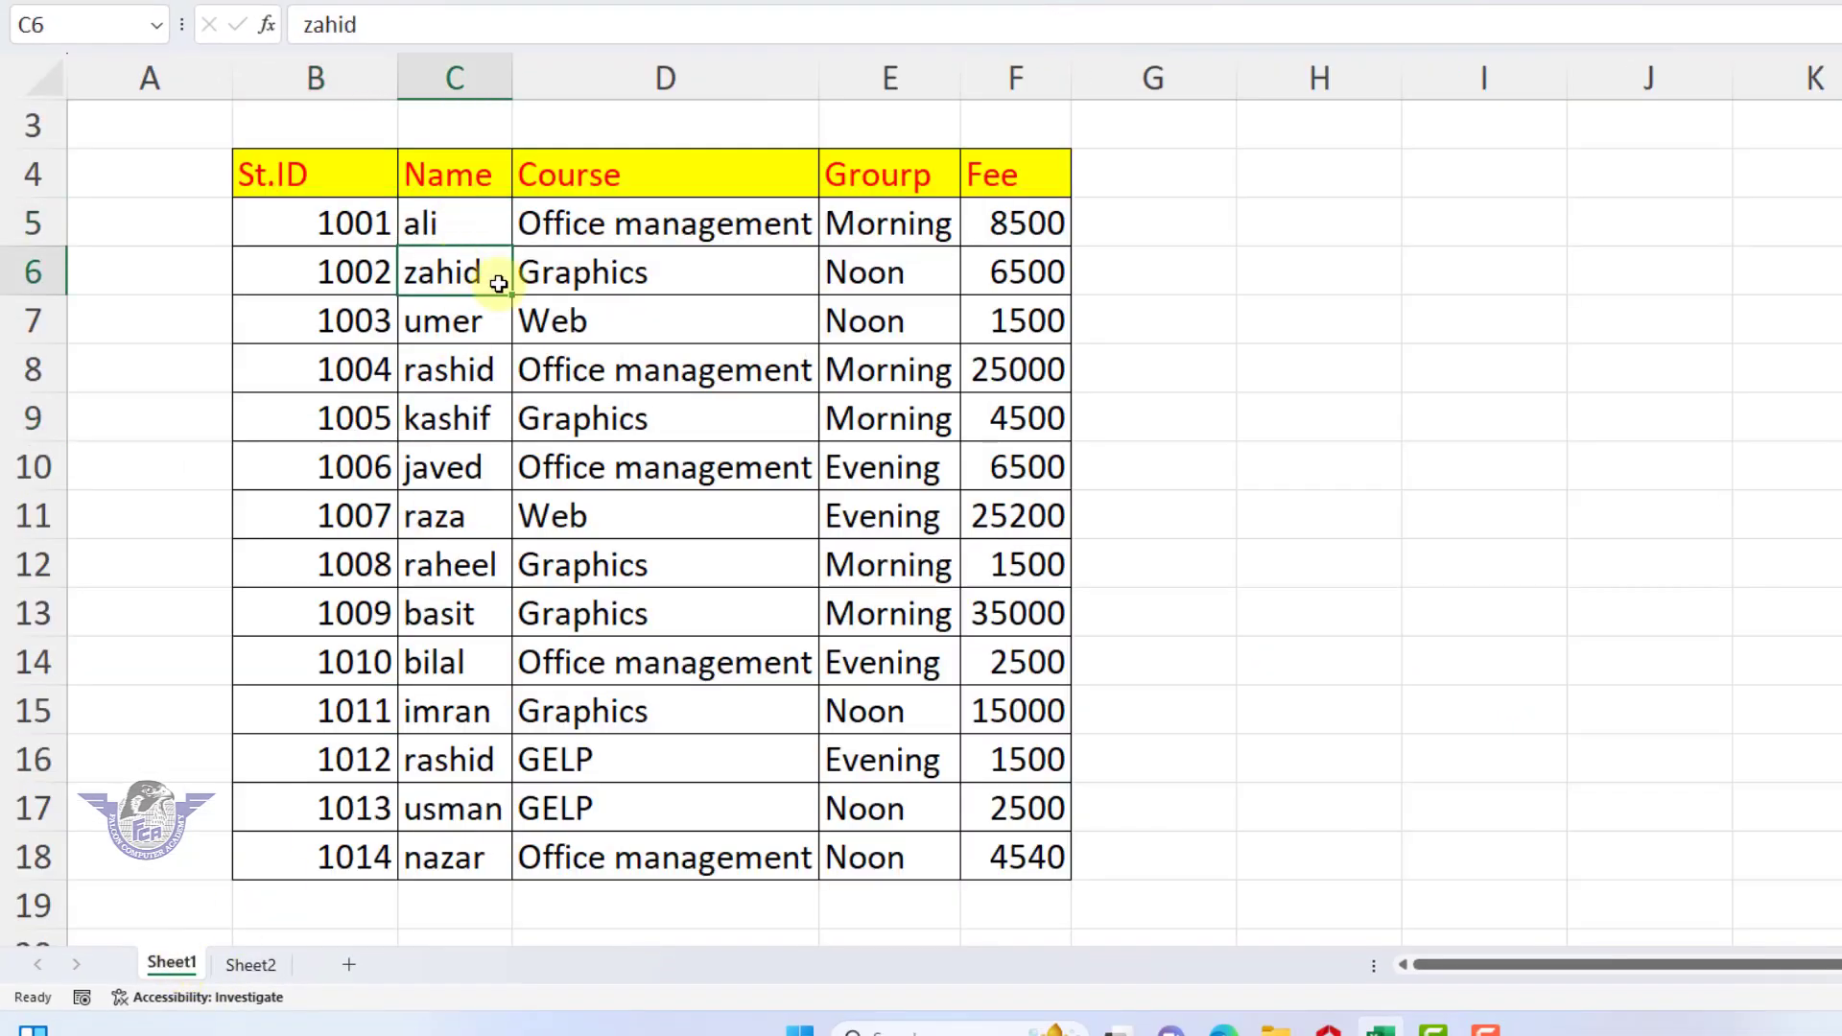
pyautogui.click(237, 963)
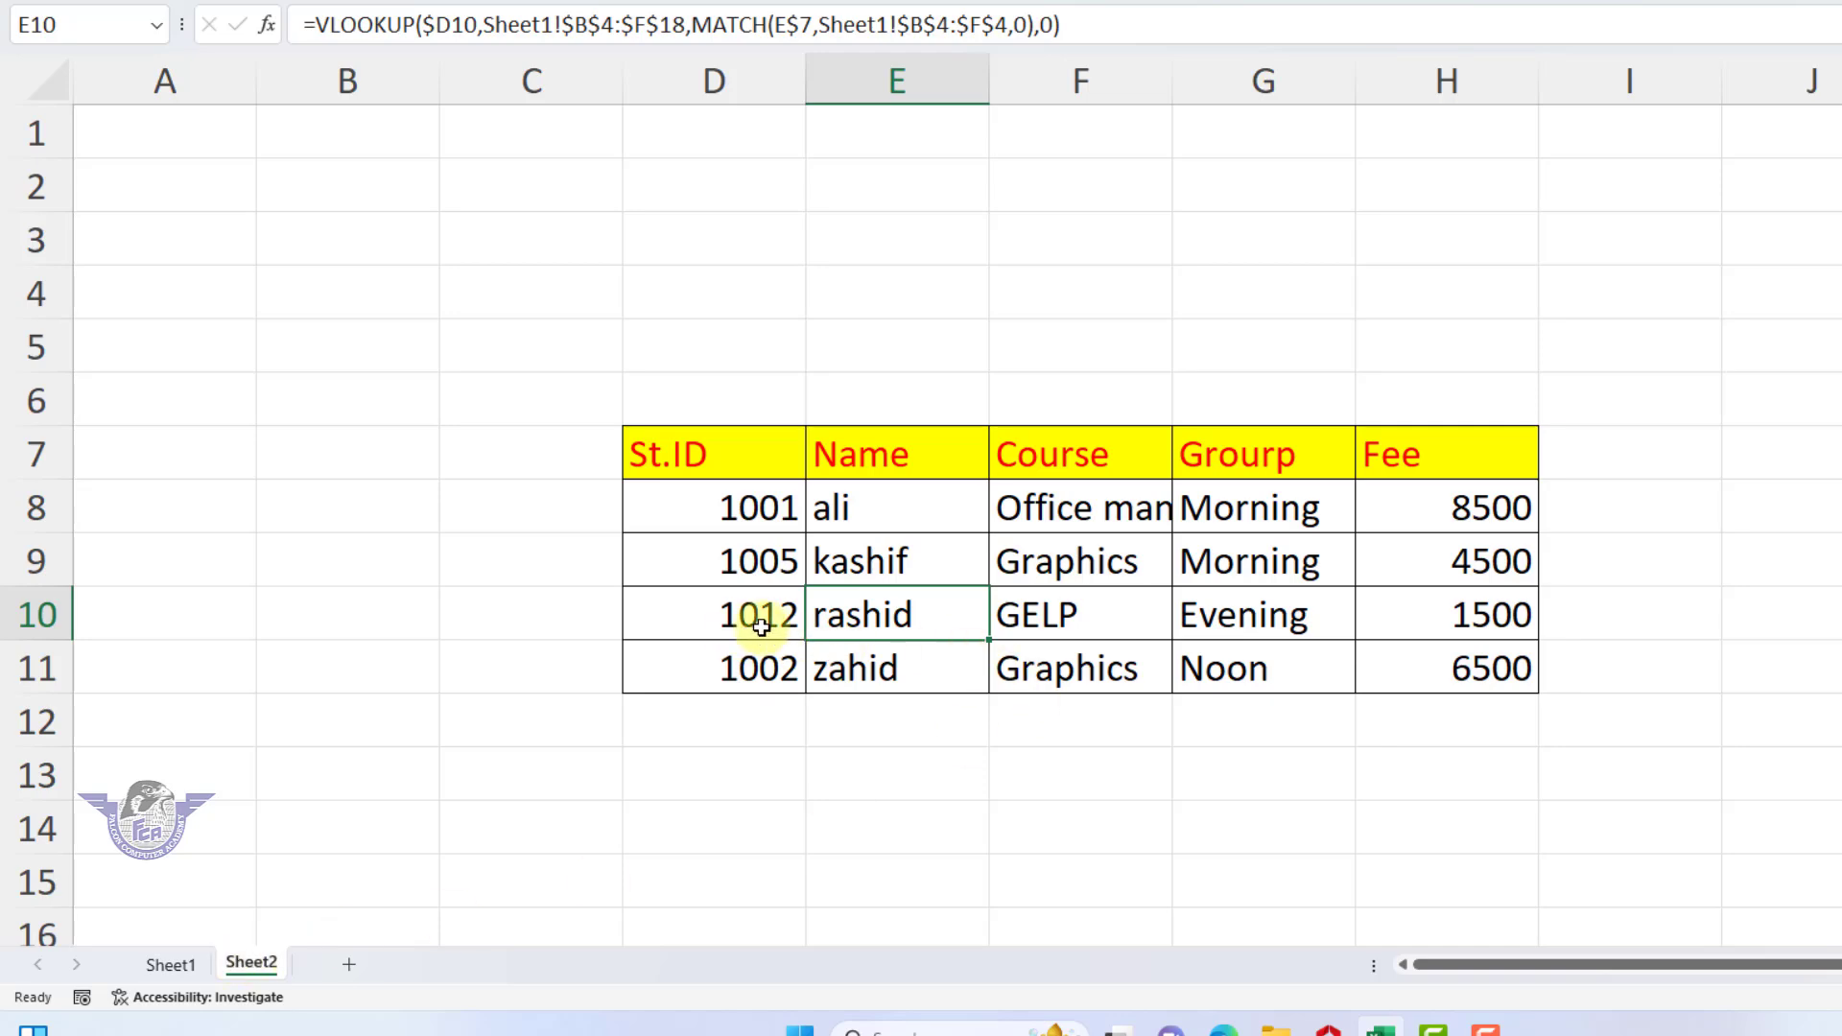
pyautogui.click(184, 971)
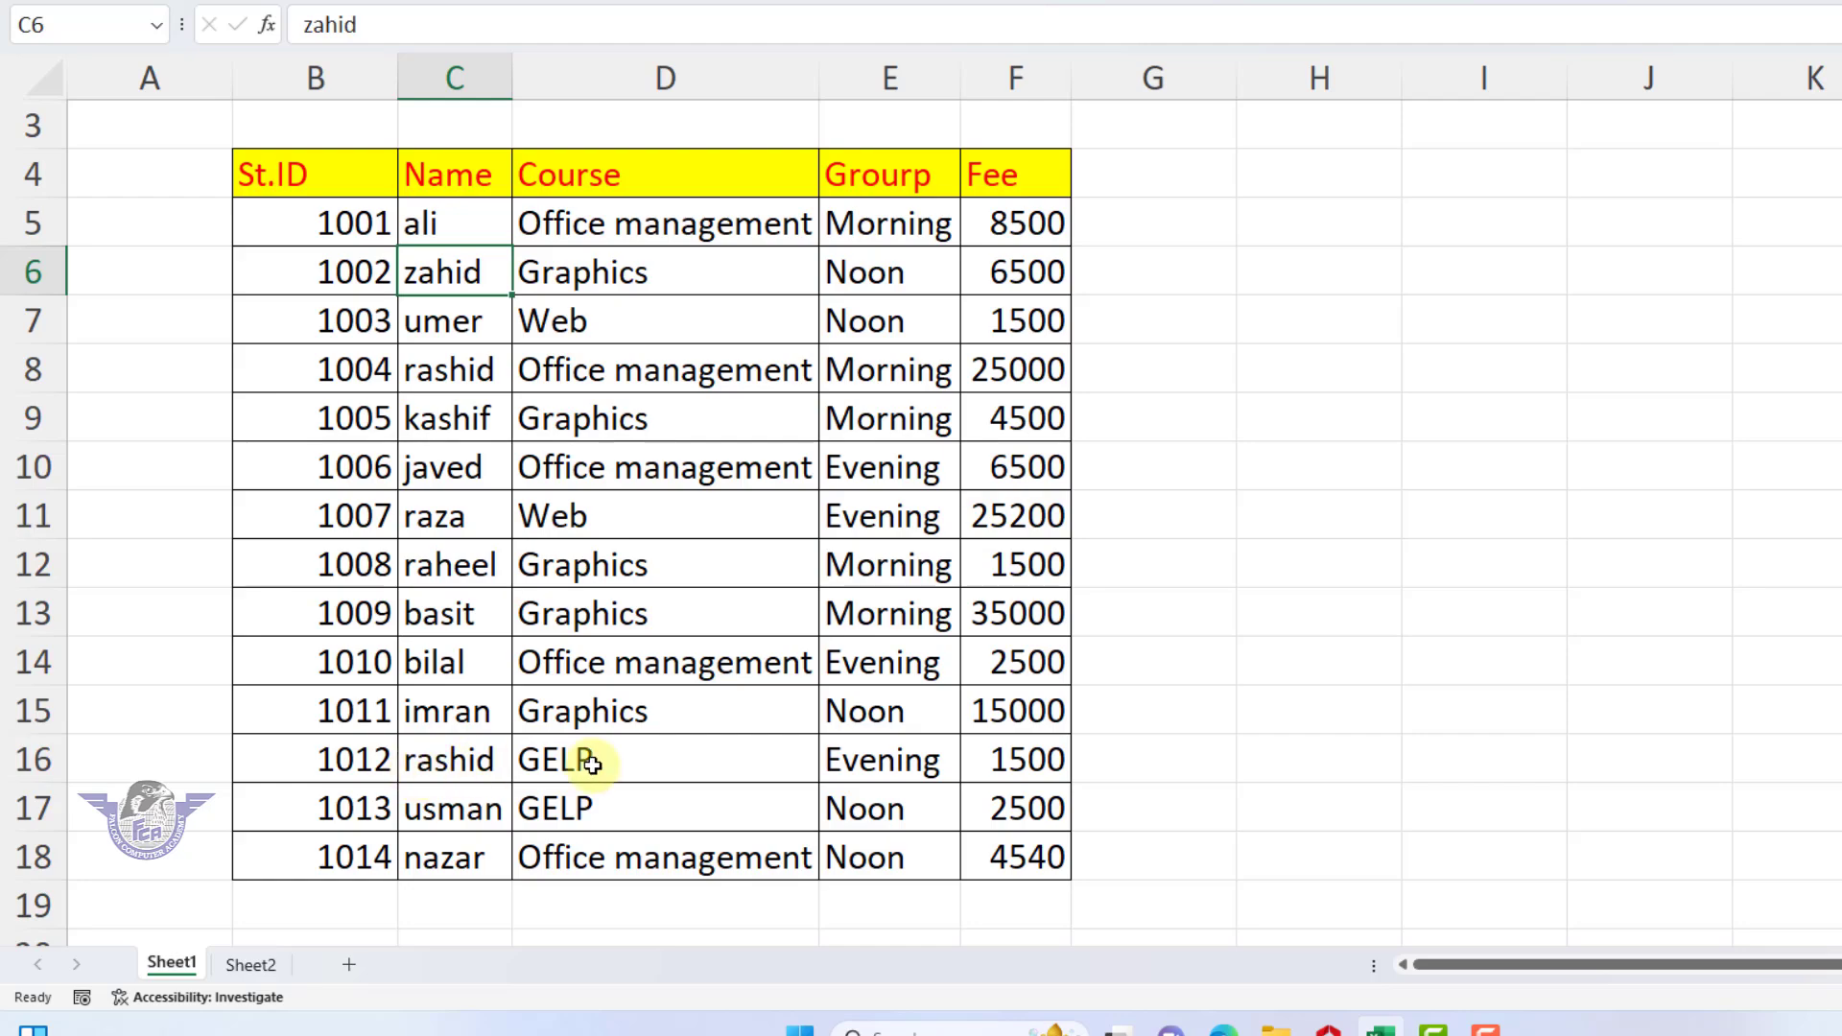
pyautogui.click(255, 965)
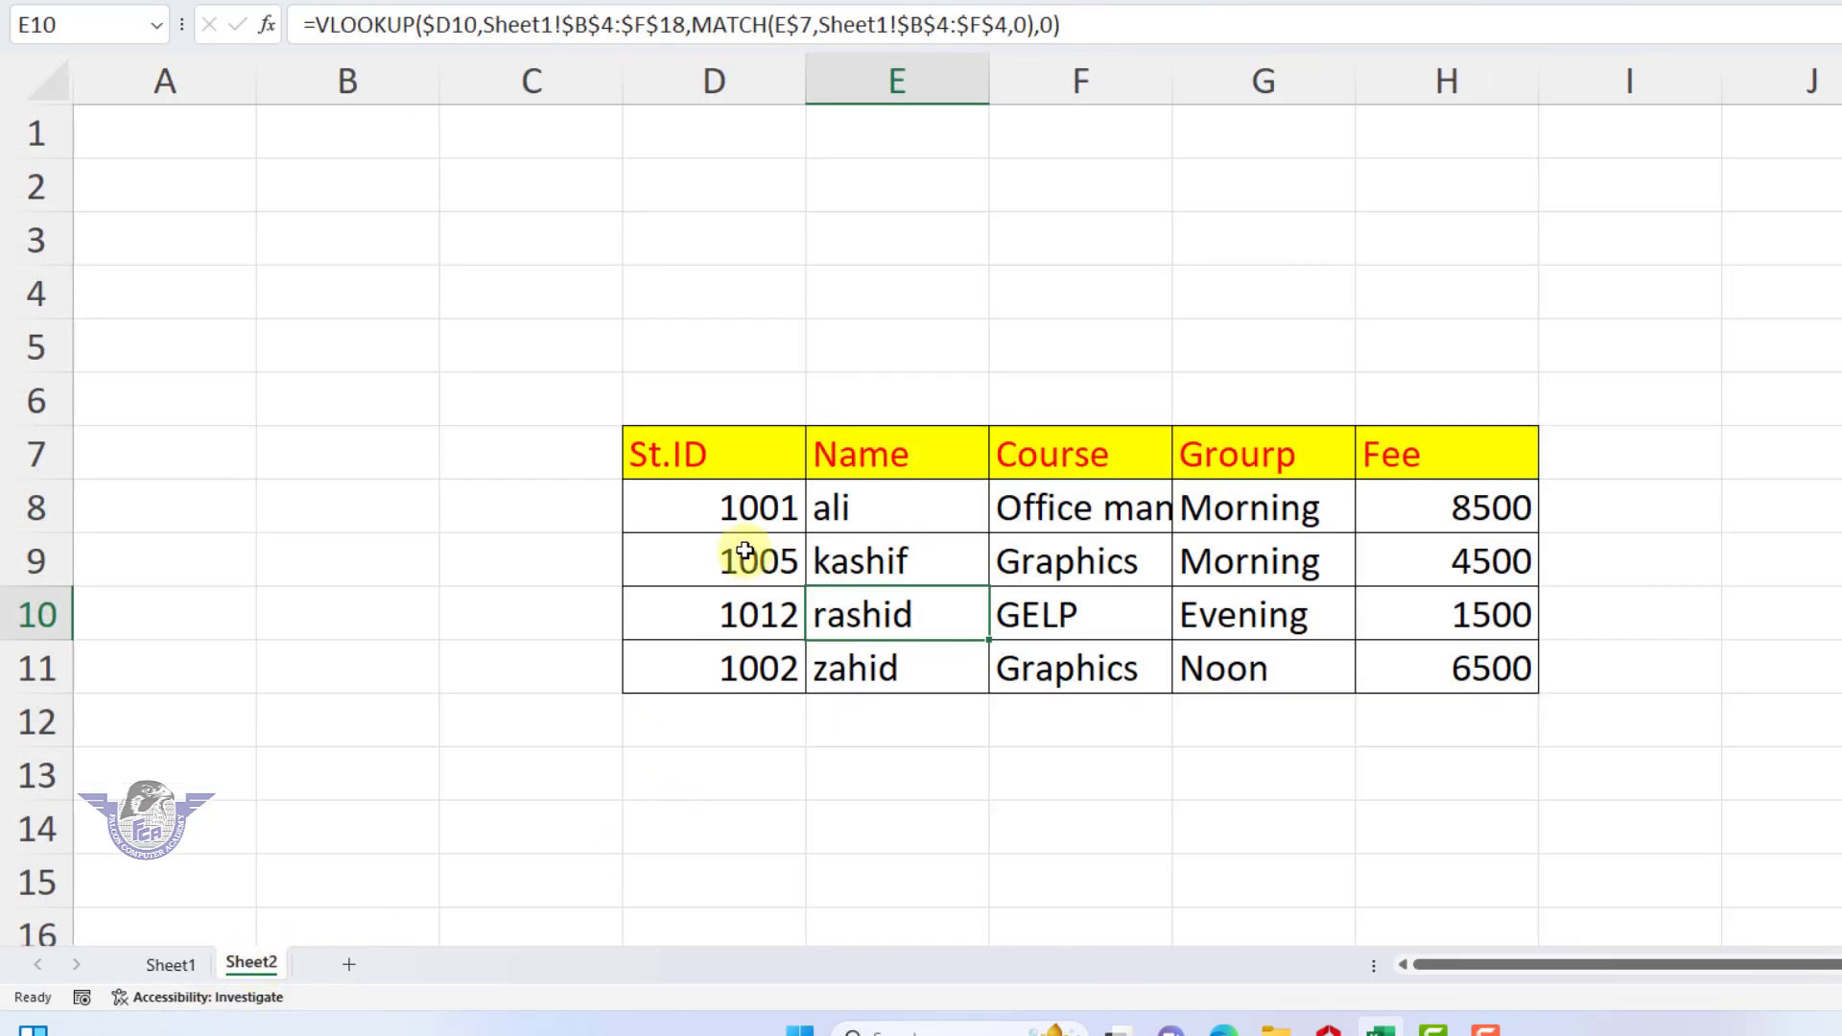
# Replace the St.ID in D11 with the one from D8, and auto-fit the Course column to its contents.
pyautogui.click(727, 662)
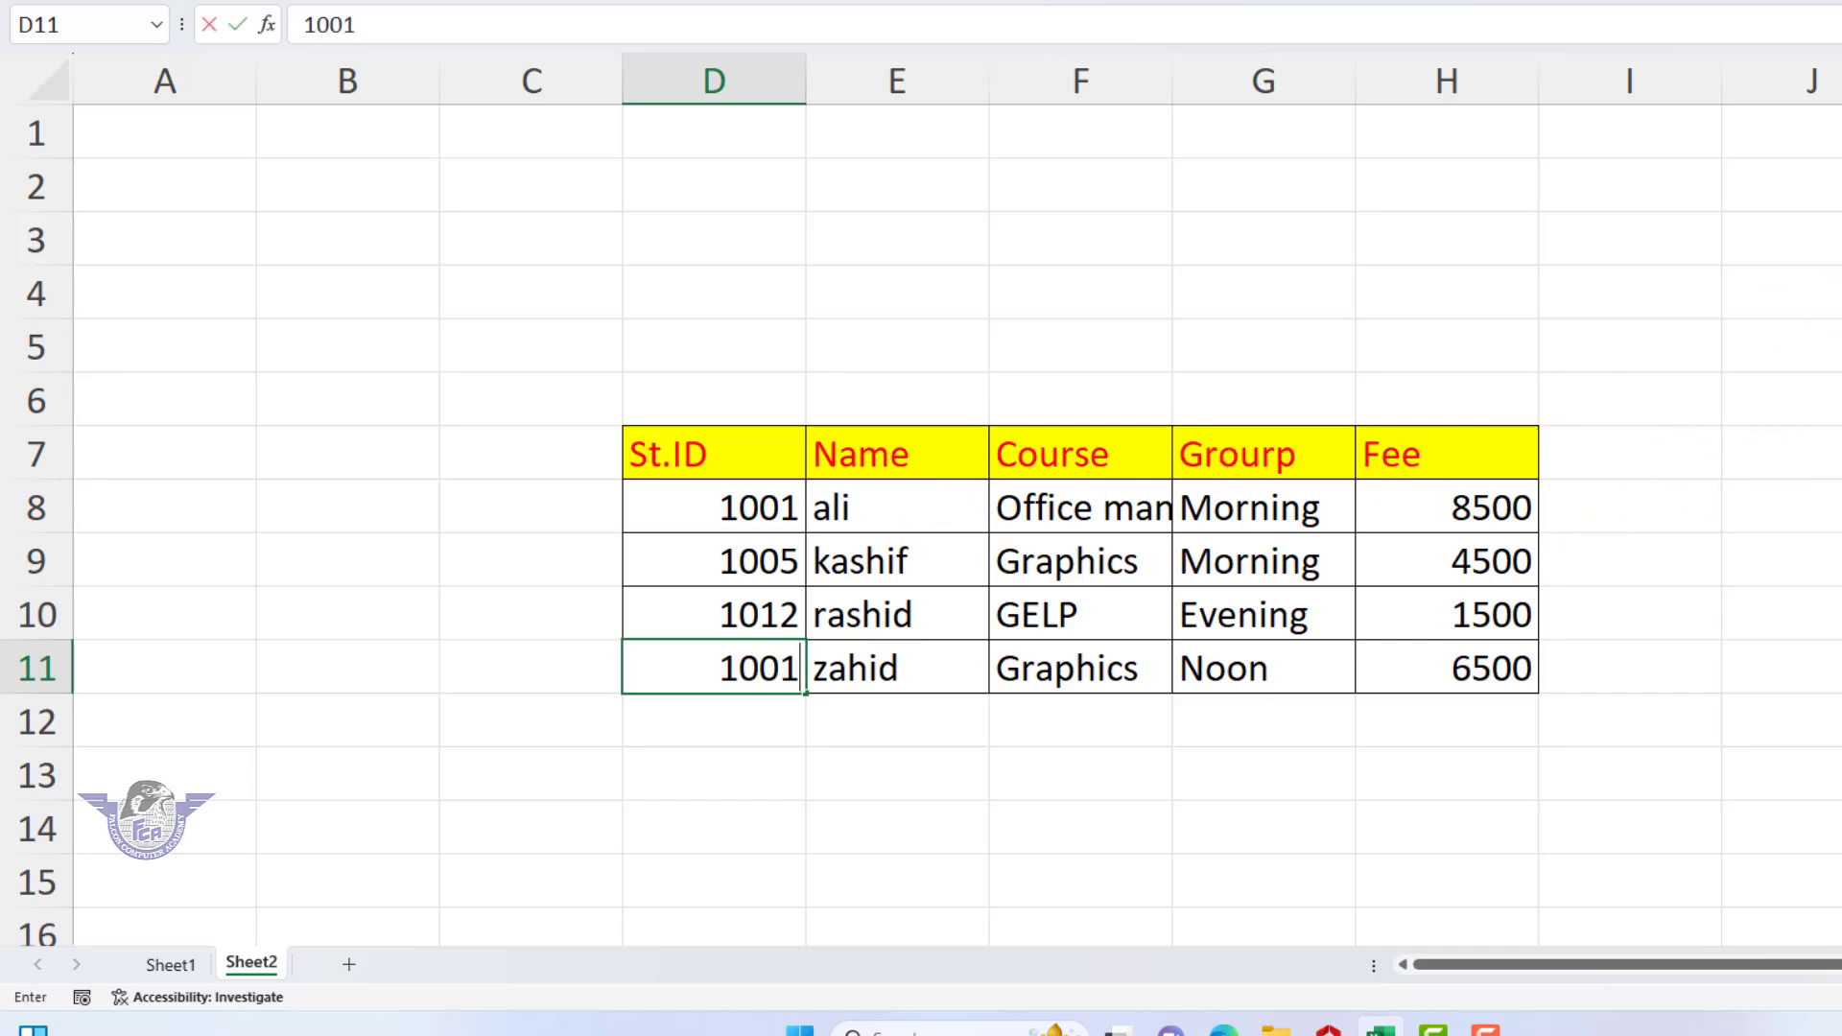
pyautogui.press('Return')
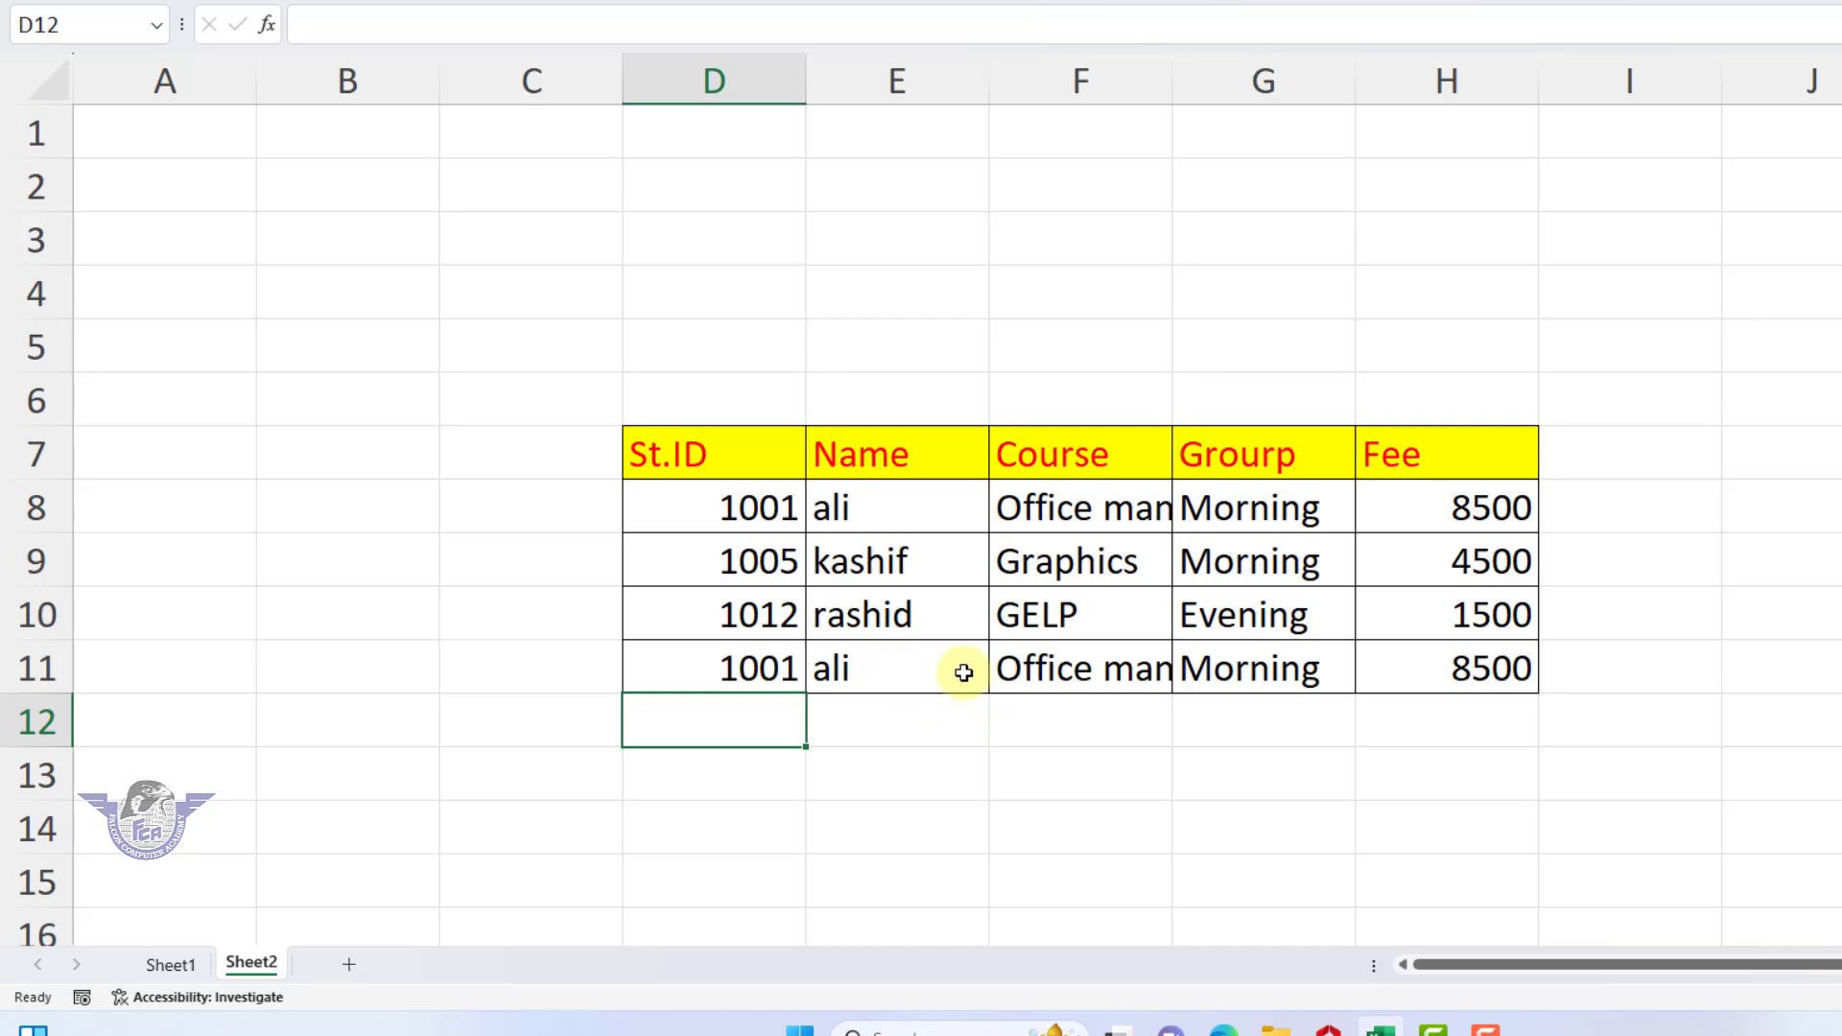
pyautogui.doubleClick(1172, 80)
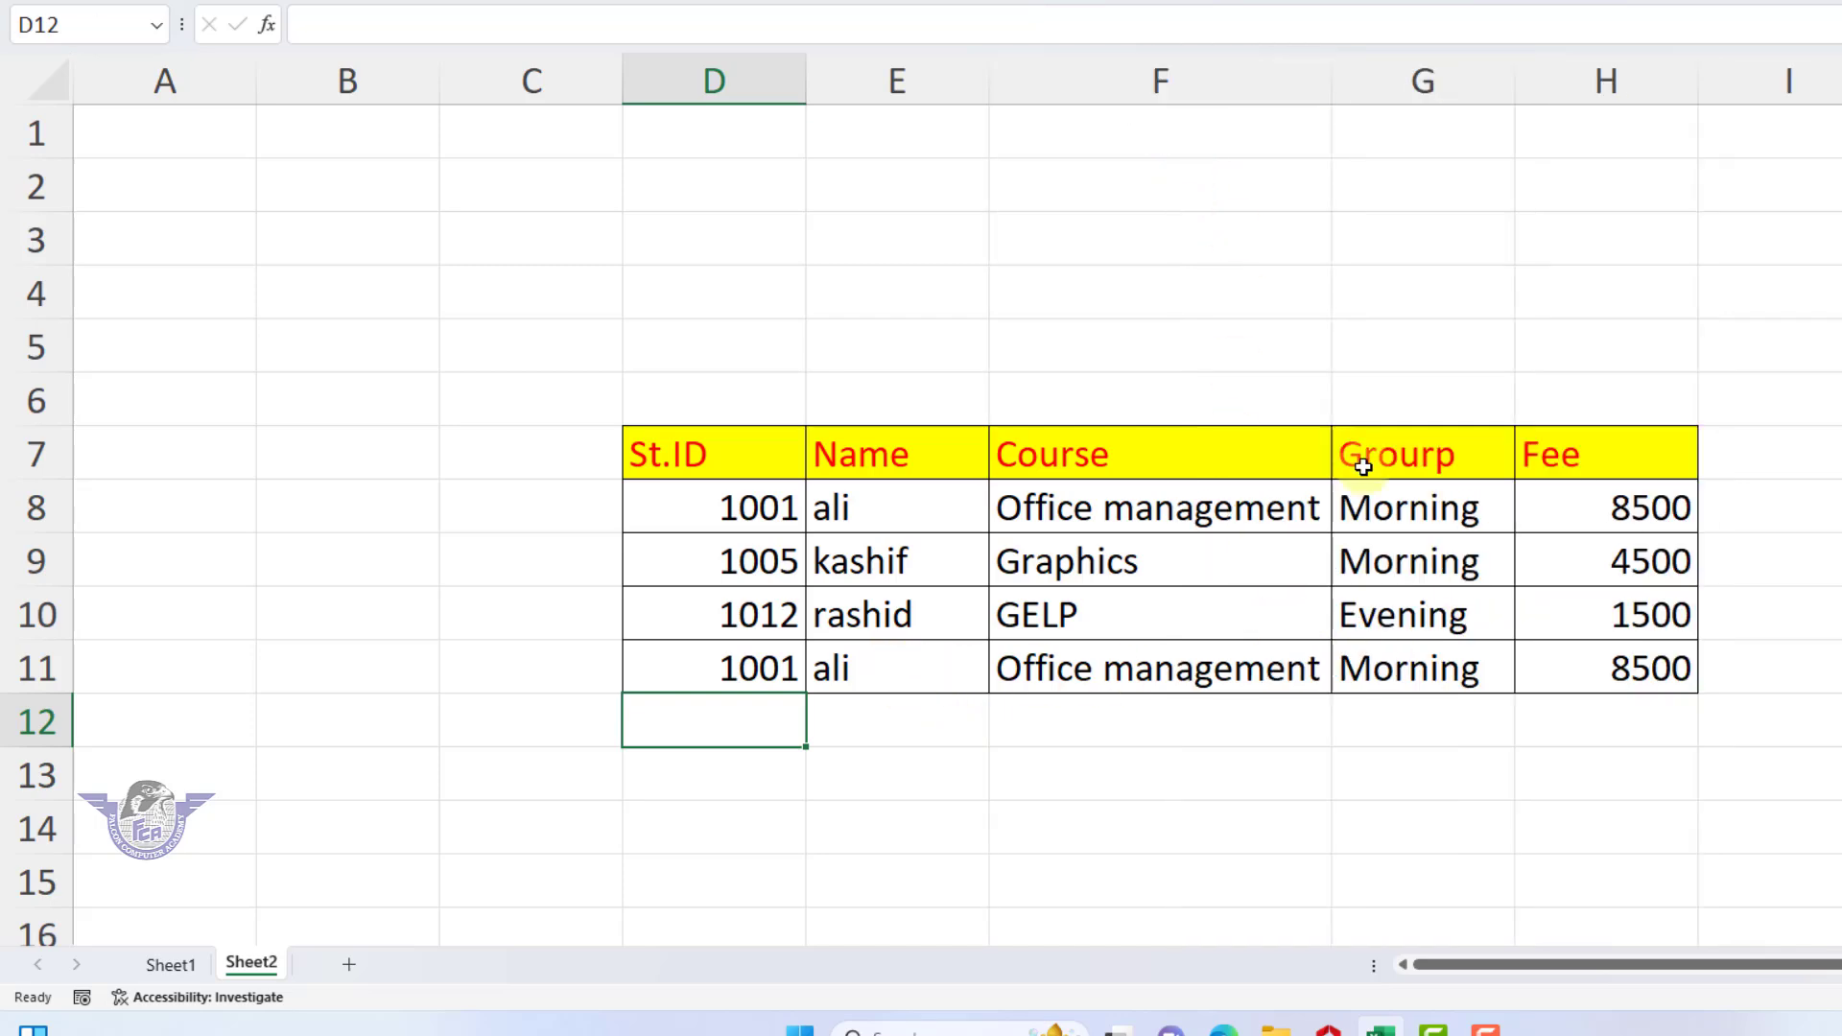
# Try the formula in row 10 by replacing the St.ID in D10 with the one from D9.
pyautogui.click(763, 615)
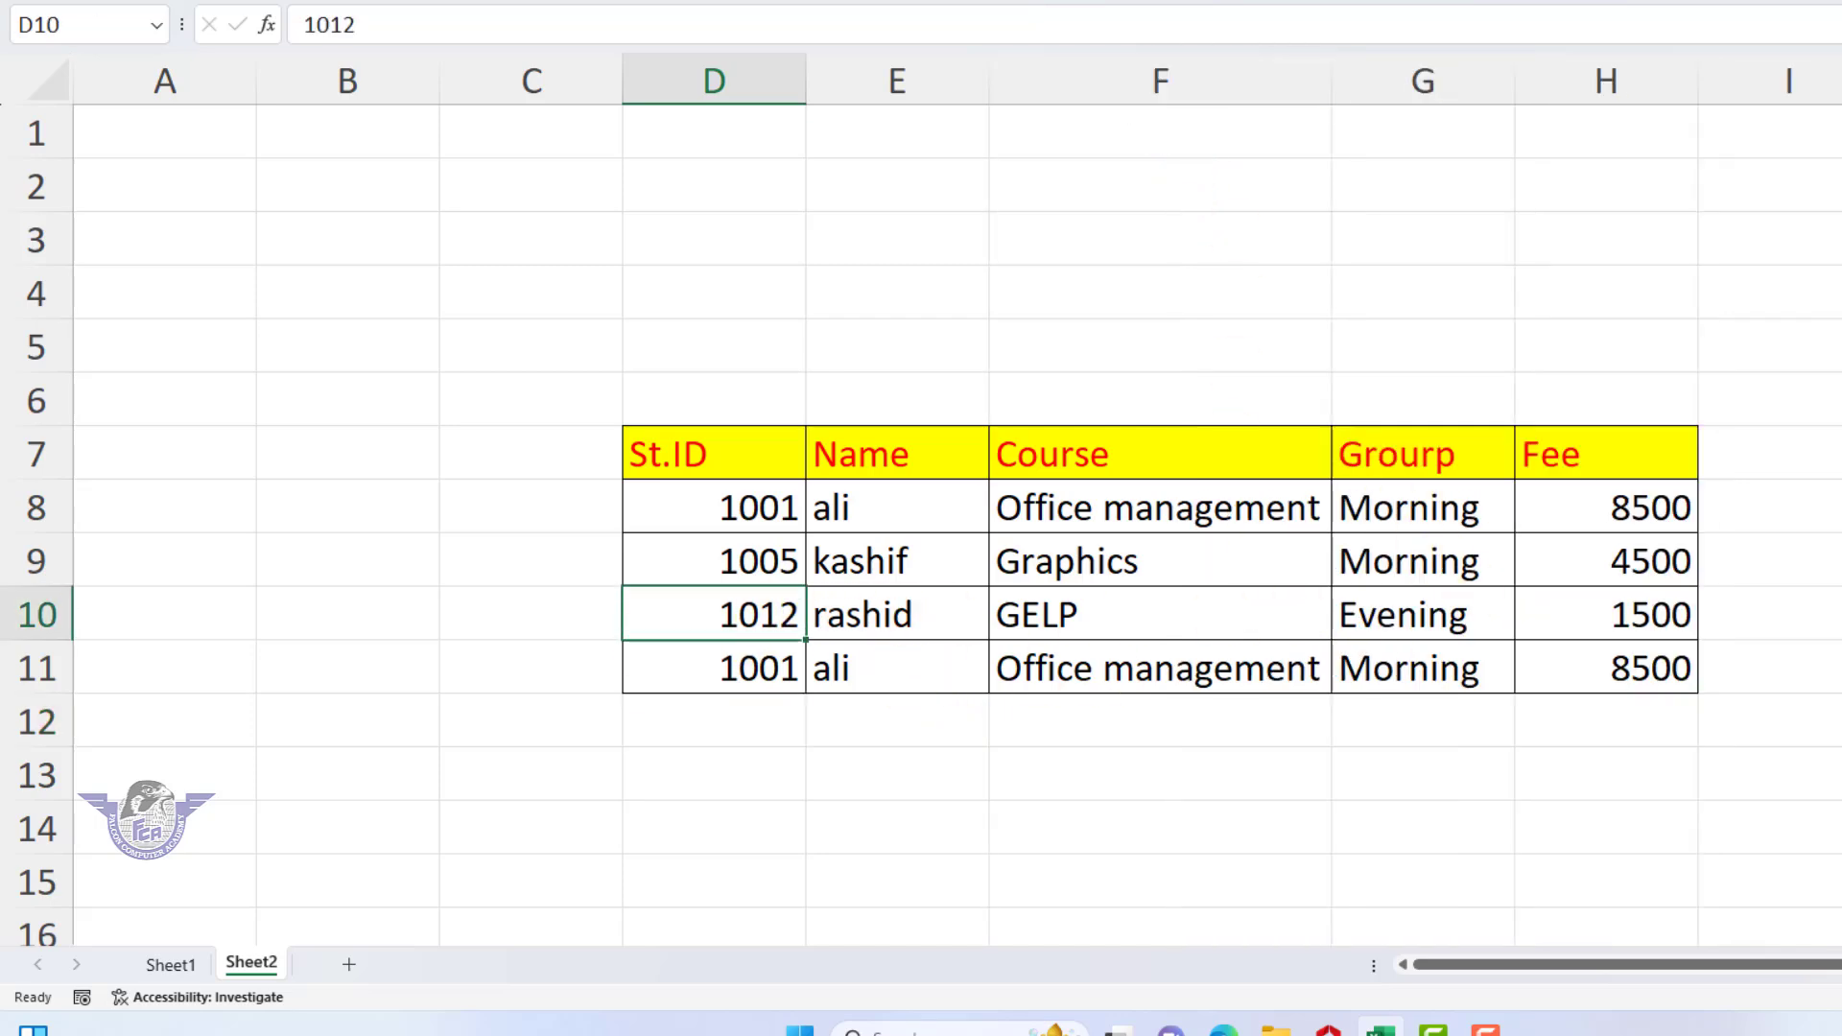
pyautogui.write('1005')
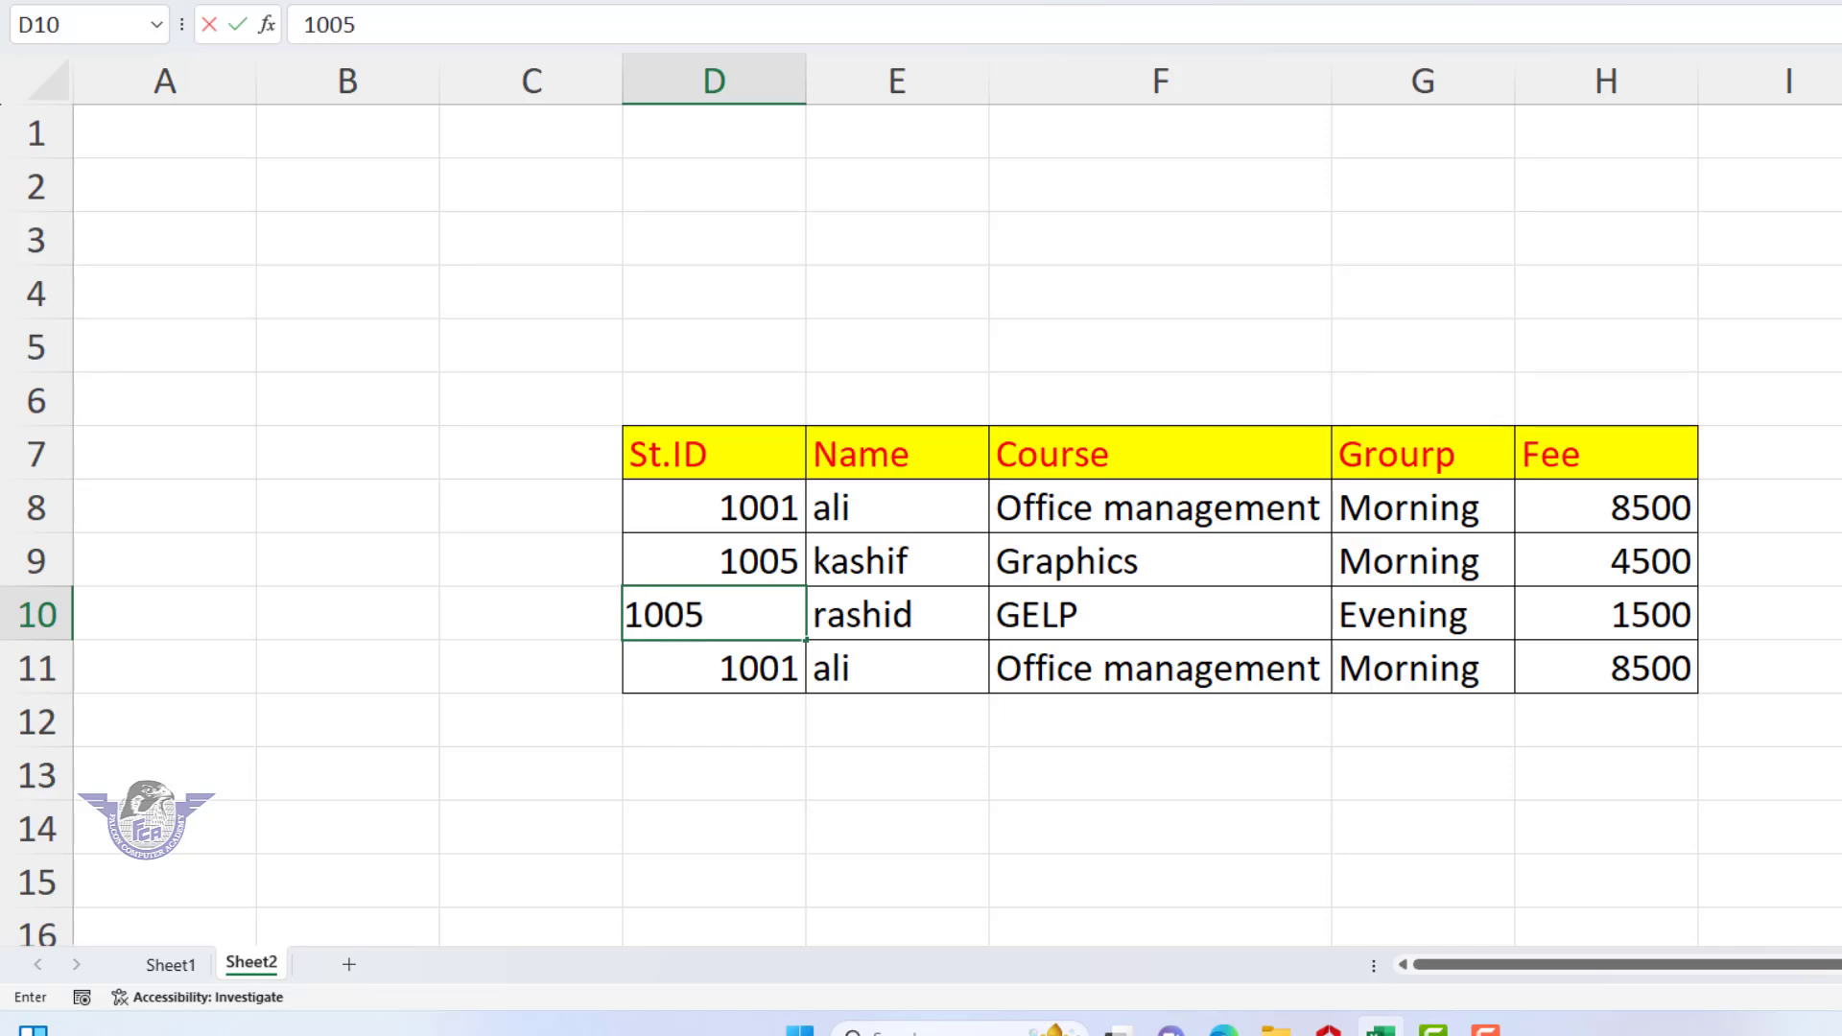
pyautogui.press('Return')
# Replace the St.ID in D10 with the ID of the third student record on Sheet1.
pyautogui.press('Up')
pyautogui.write('1')
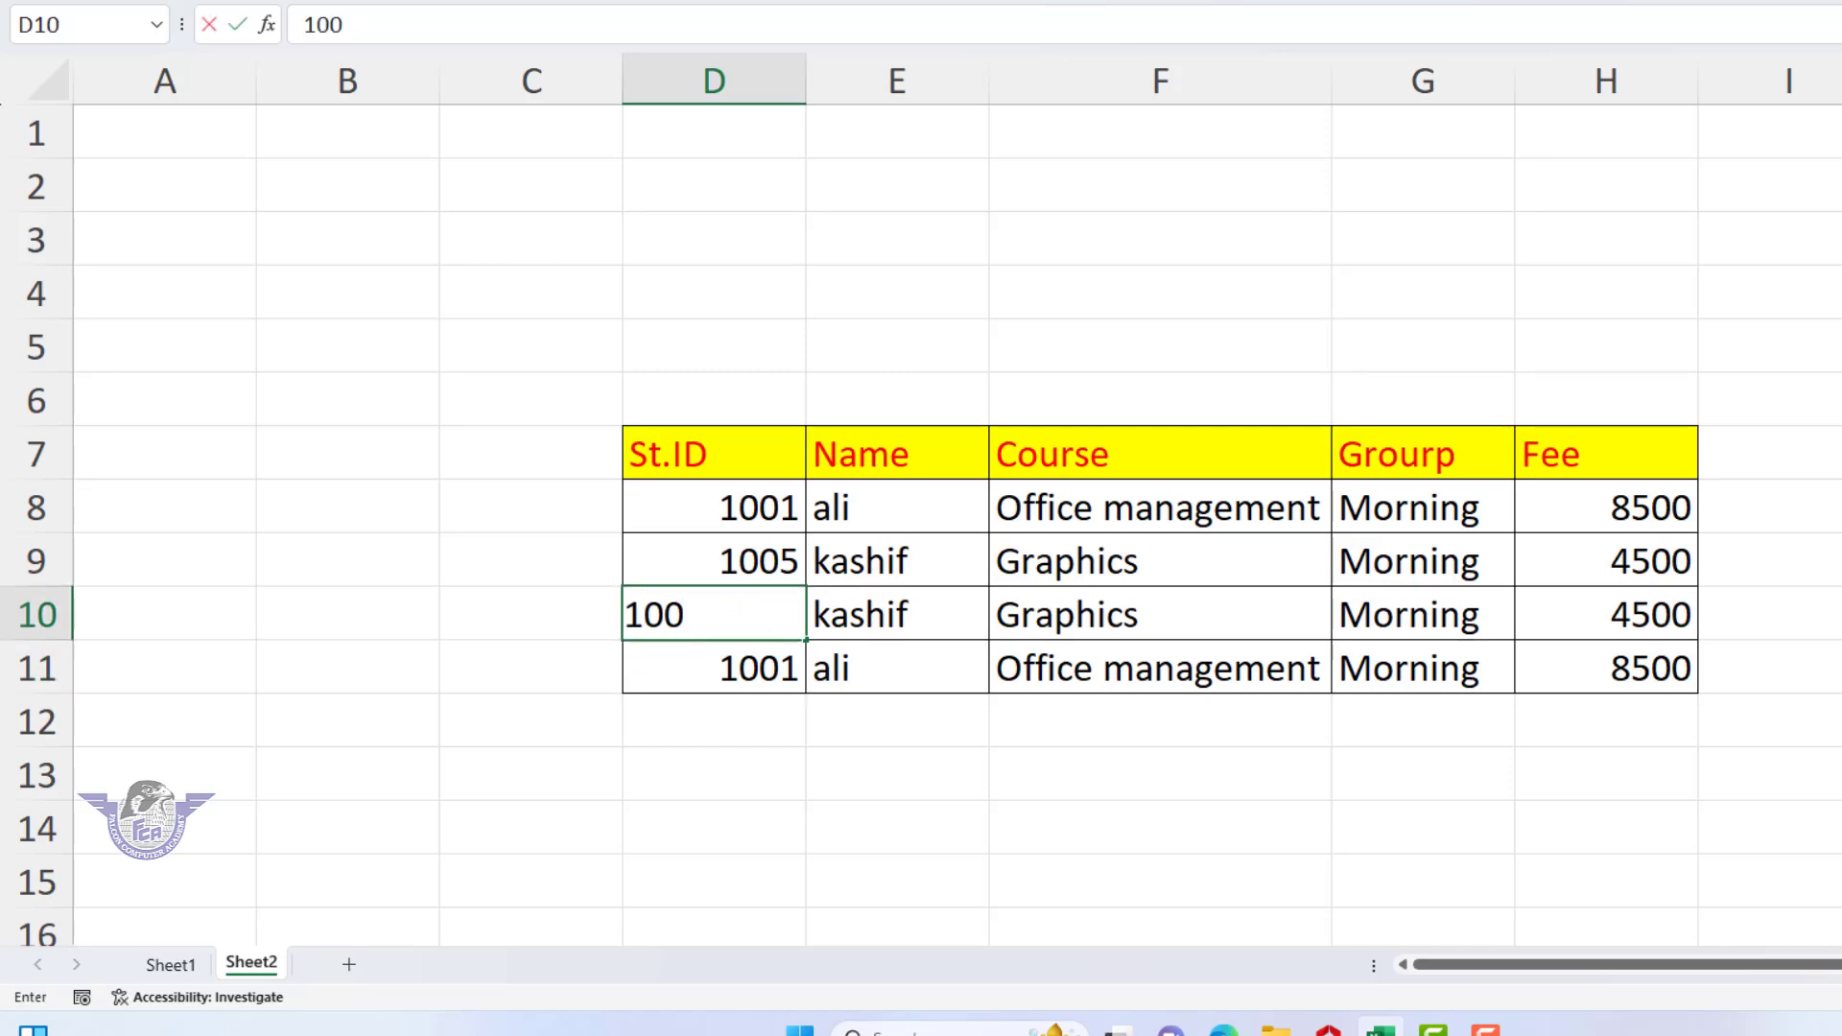
pyautogui.write('003')
pyautogui.press('Return')
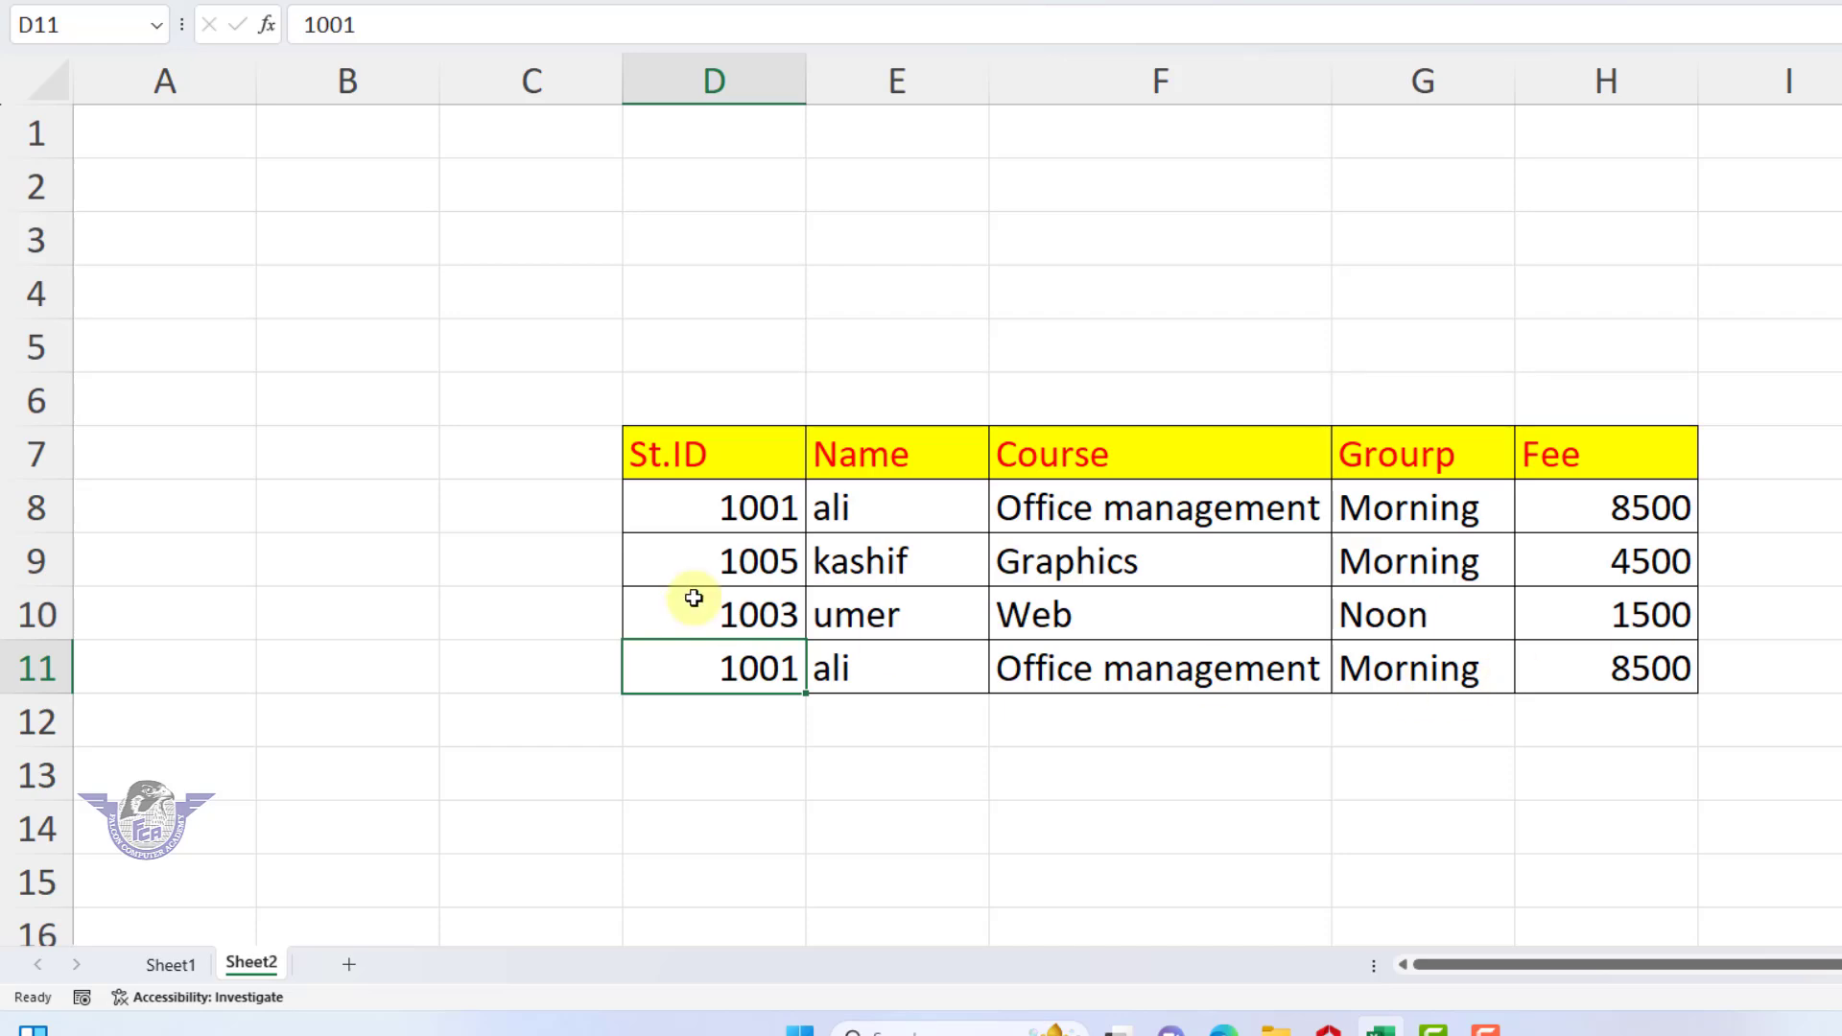
# Replace the St.ID in D8 with the ID of the seventh student record on Sheet1.
pyautogui.click(747, 506)
pyautogui.write('1007')
pyautogui.press('Return')
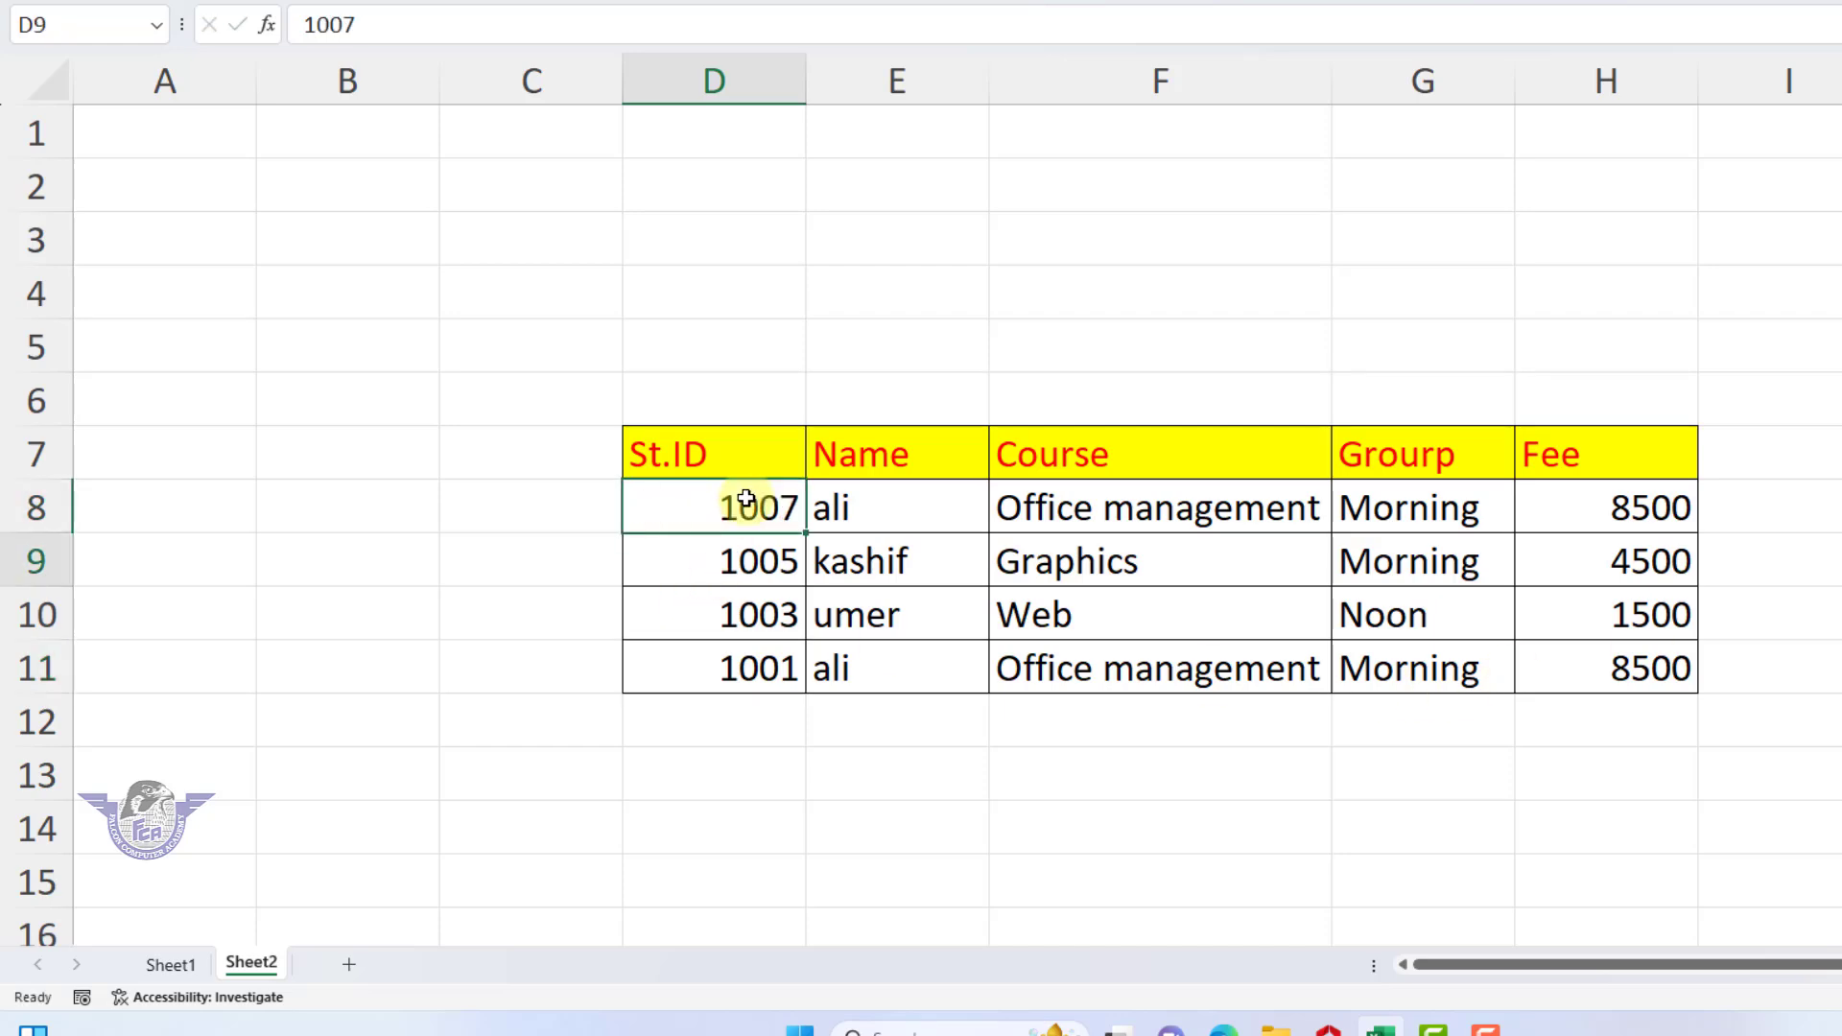